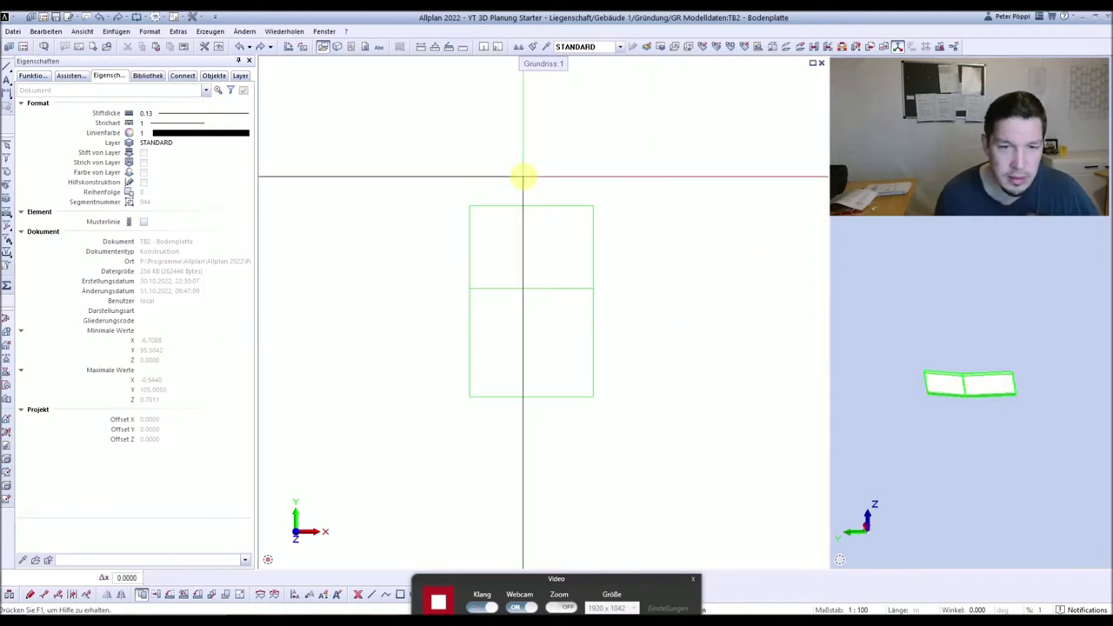
Copy the base slab elements 100 m in the positive Y direction and show the copied slab in plan.
{"action": "left_click", "coordinate": [674, 353]}
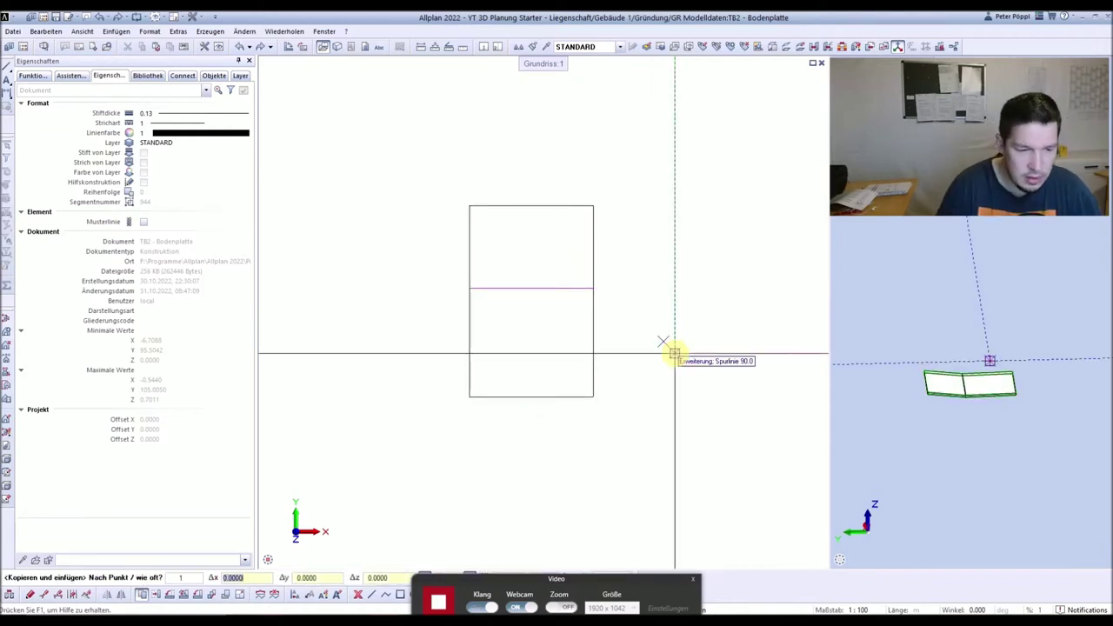
{"action": "key", "text": "Return"}
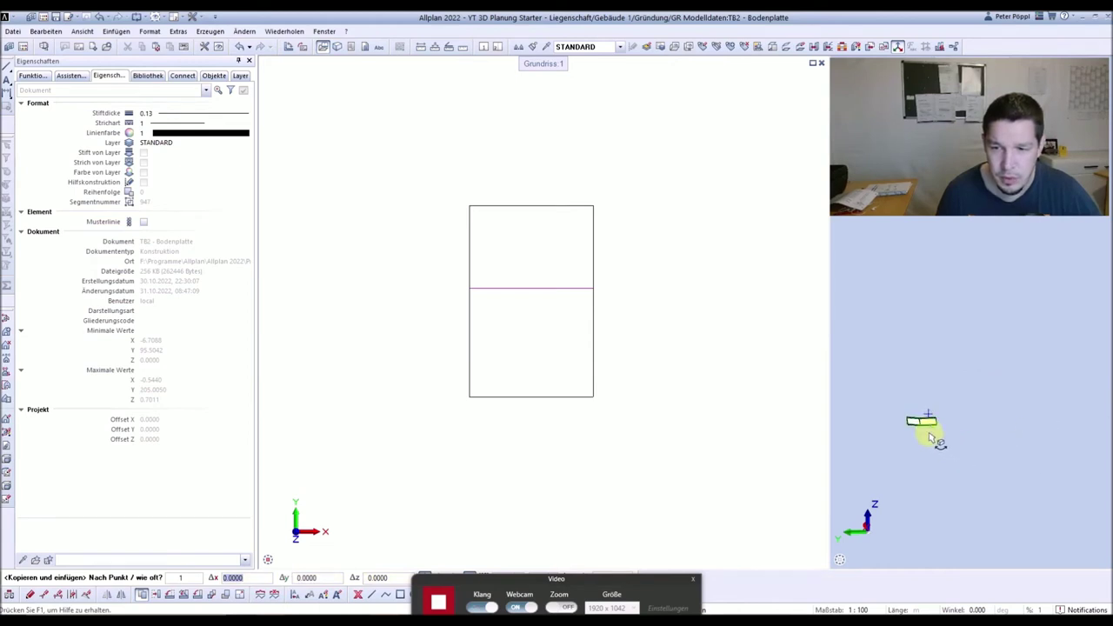
{"action": "scroll", "coordinate": [591, 432], "scroll_direction": "down", "scroll_amount": 5}
{"action": "key", "text": "Escape"}
{"action": "key", "text": "Escape"}
{"action": "scroll", "coordinate": [567, 242], "scroll_direction": "up", "scroll_amount": 2}
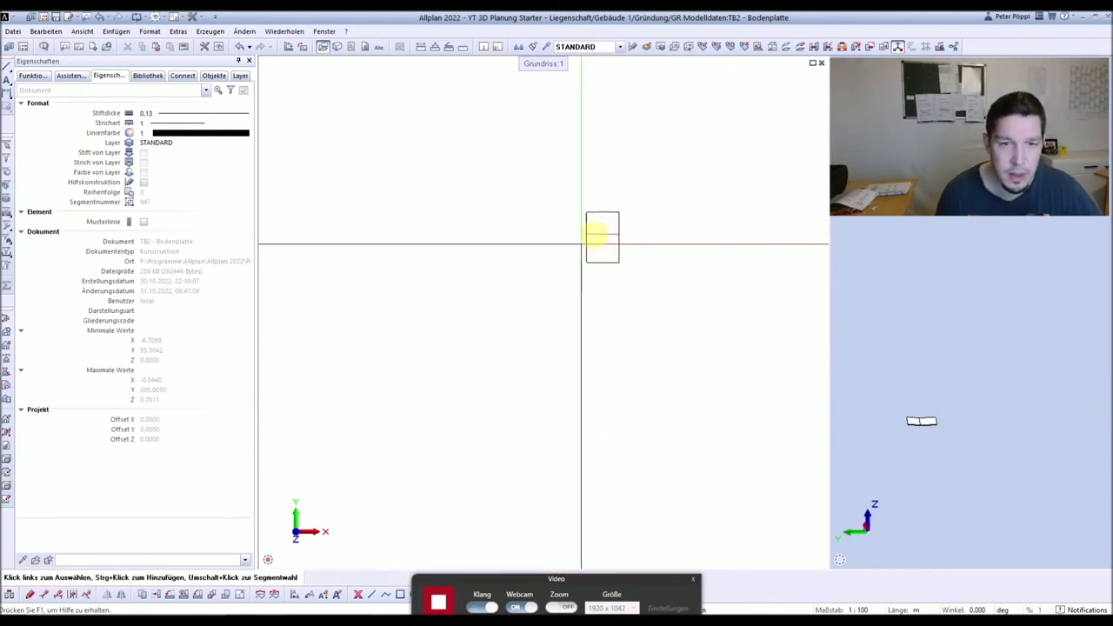
{"action": "scroll", "coordinate": [594, 234], "scroll_direction": "up", "scroll_amount": 3}
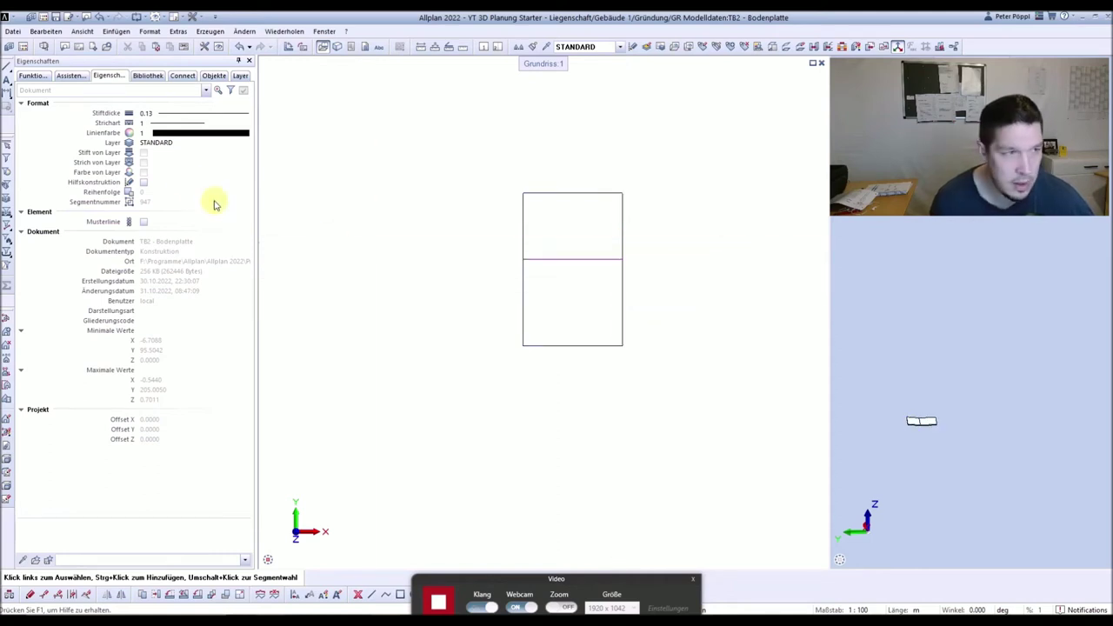
{"action": "left_click", "coordinate": [37, 76]}
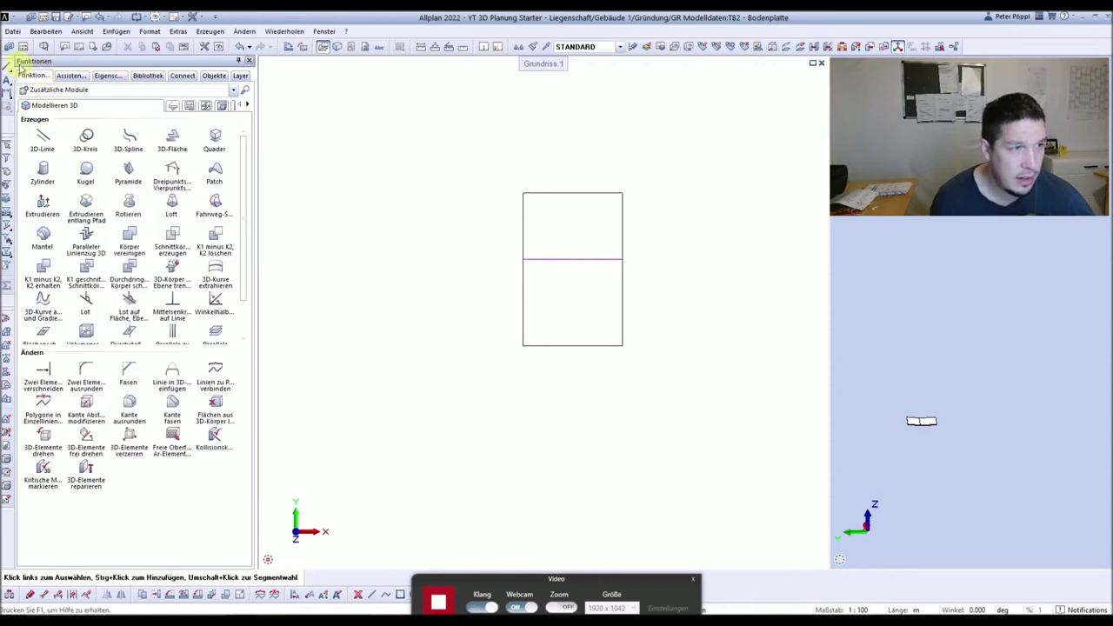
{"action": "left_click", "coordinate": [215, 136]}
{"action": "scroll", "coordinate": [579, 186], "scroll_direction": "up", "scroll_amount": 3}
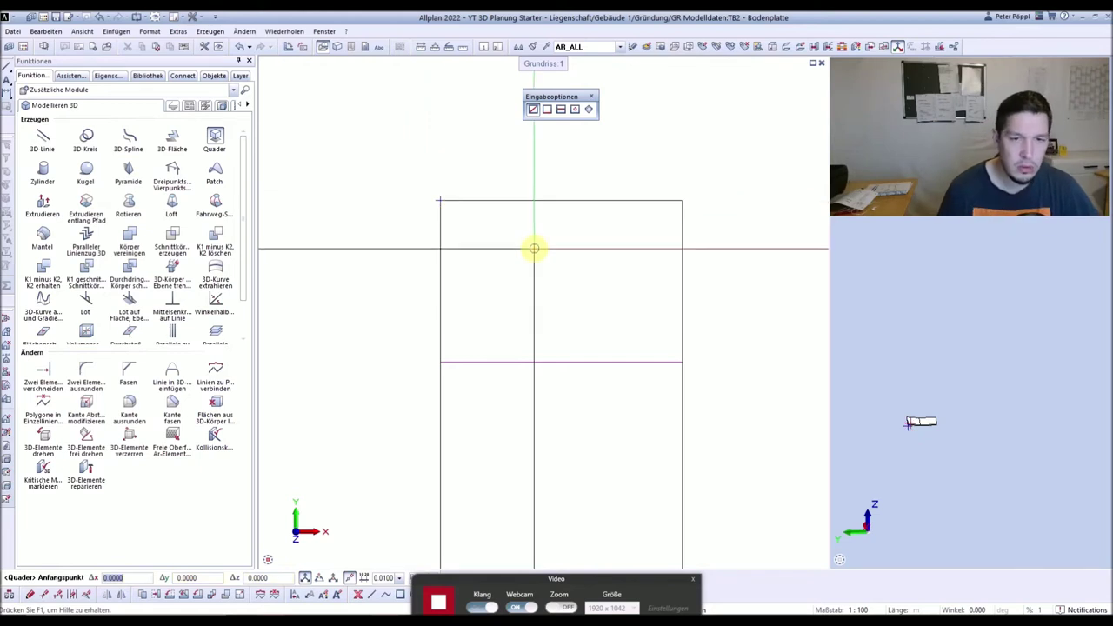
{"action": "right_click", "coordinate": [536, 256]}
{"action": "left_click", "coordinate": [536, 256]}
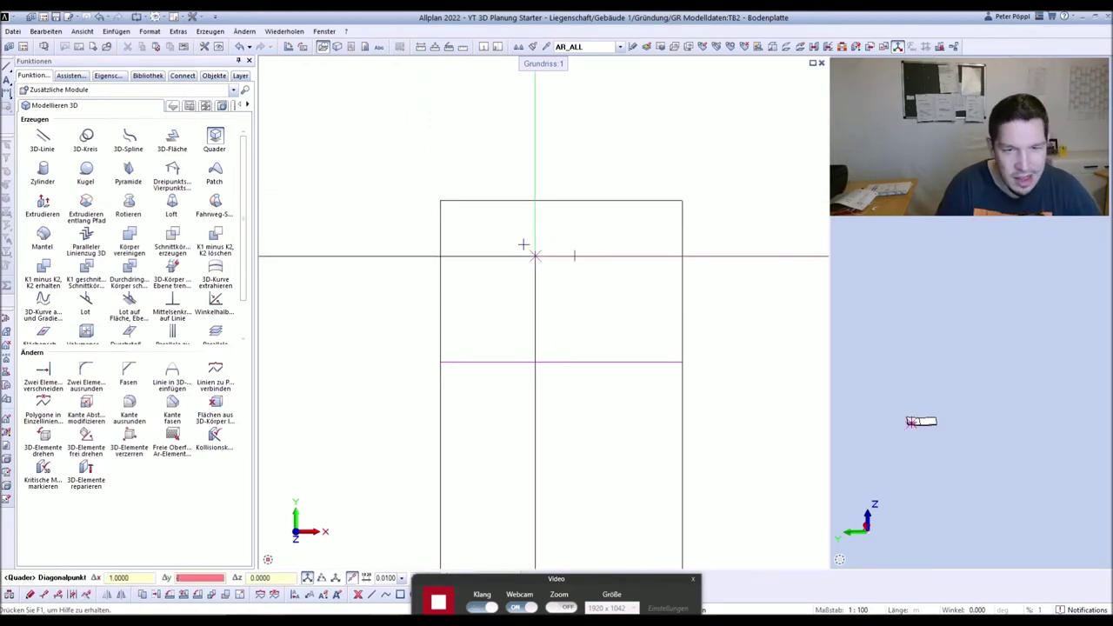
{"action": "key", "text": "Return"}
{"action": "key", "text": "Escape"}
{"action": "key", "text": "Escape"}
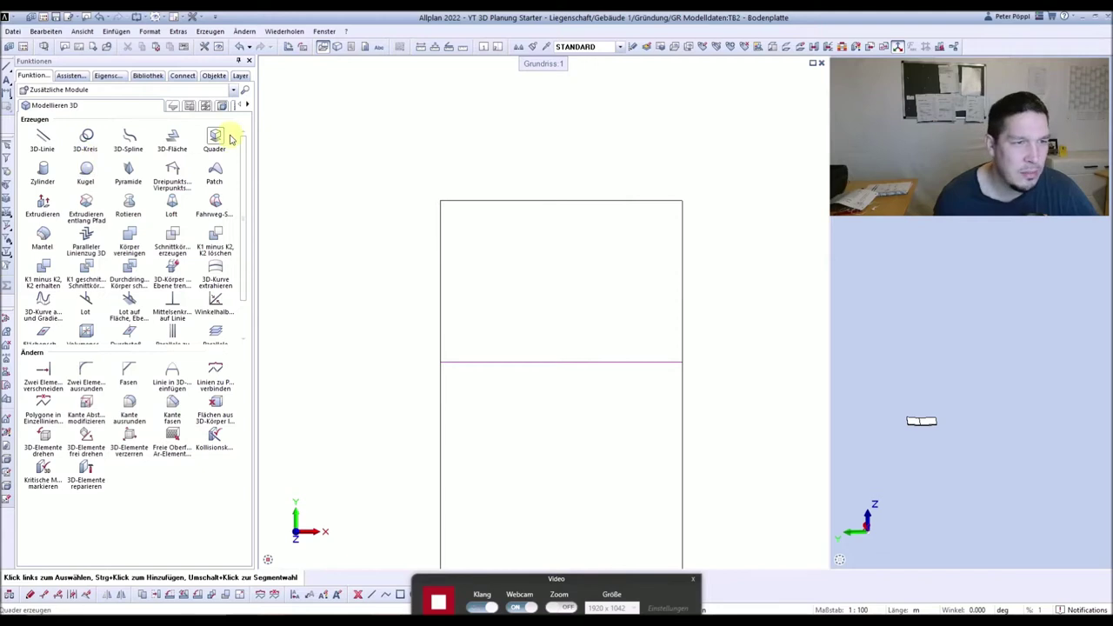
Create a 3D cuboid with a 1 m by 1 m footprint inside the upper slab part in plan.
{"action": "left_click", "coordinate": [216, 138]}
{"action": "left_click", "coordinate": [526, 253]}
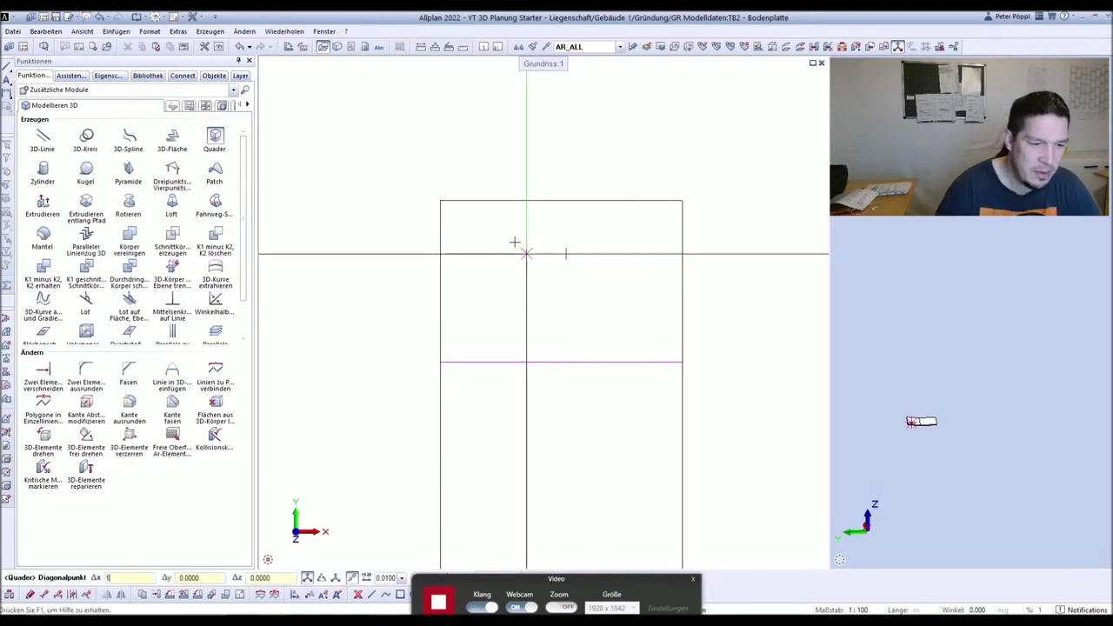
{"action": "left_click", "coordinate": [526, 253]}
{"action": "type", "text": "1"}
{"action": "key", "text": "Return"}
{"action": "key", "text": "Escape"}
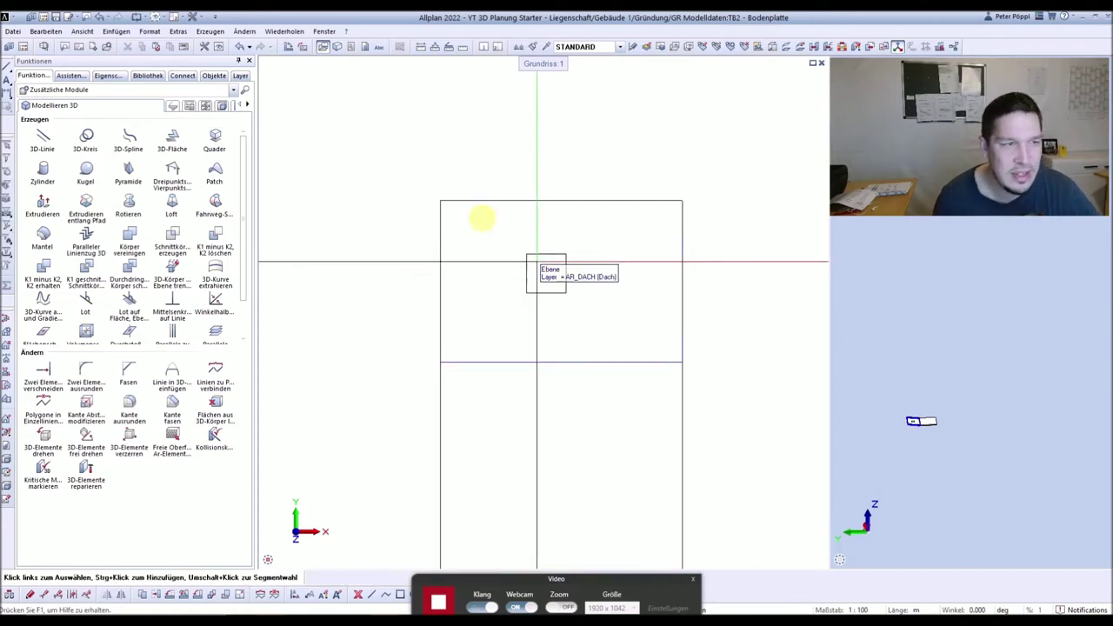
Create a lengthwise section through both slab parts and the cuboid, and place it to the right of the plan.
{"action": "left_click", "coordinate": [7, 321]}
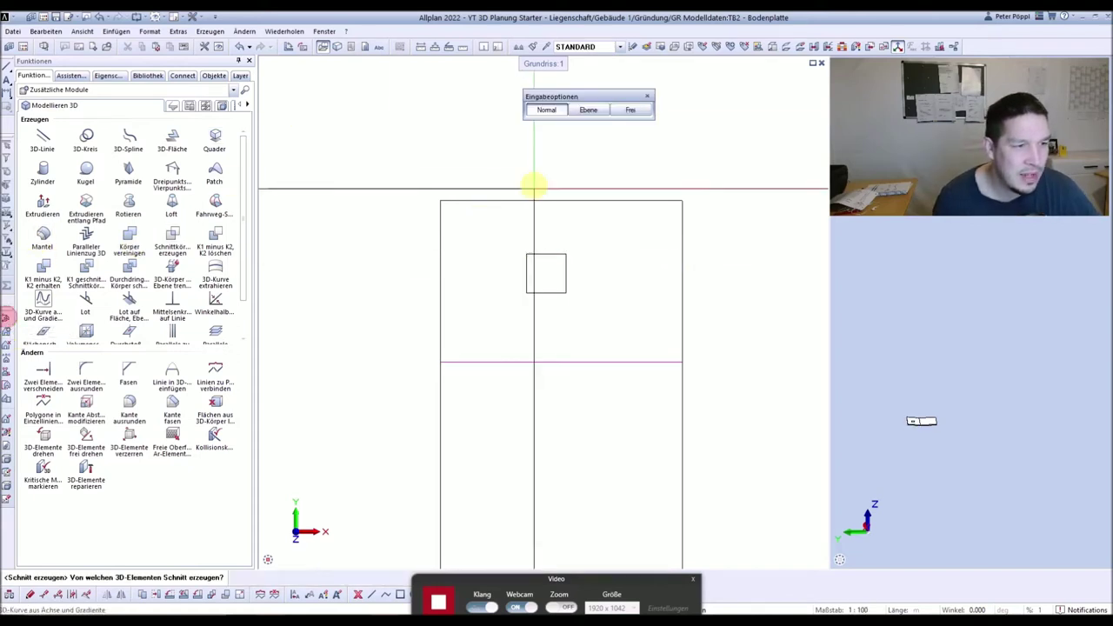
{"action": "scroll", "coordinate": [531, 182], "scroll_direction": "down", "scroll_amount": 3}
{"action": "left_click", "coordinate": [615, 258]}
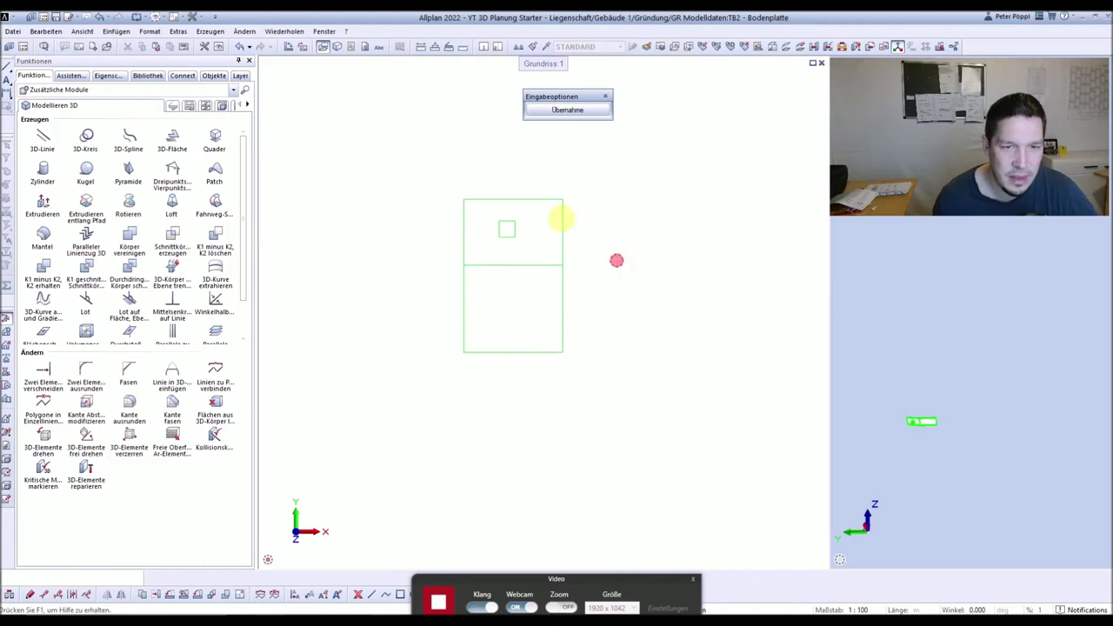
{"action": "scroll", "coordinate": [509, 199], "scroll_direction": "up", "scroll_amount": 3}
{"action": "left_click", "coordinate": [561, 180]}
{"action": "scroll", "coordinate": [504, 247], "scroll_direction": "down", "scroll_amount": 2}
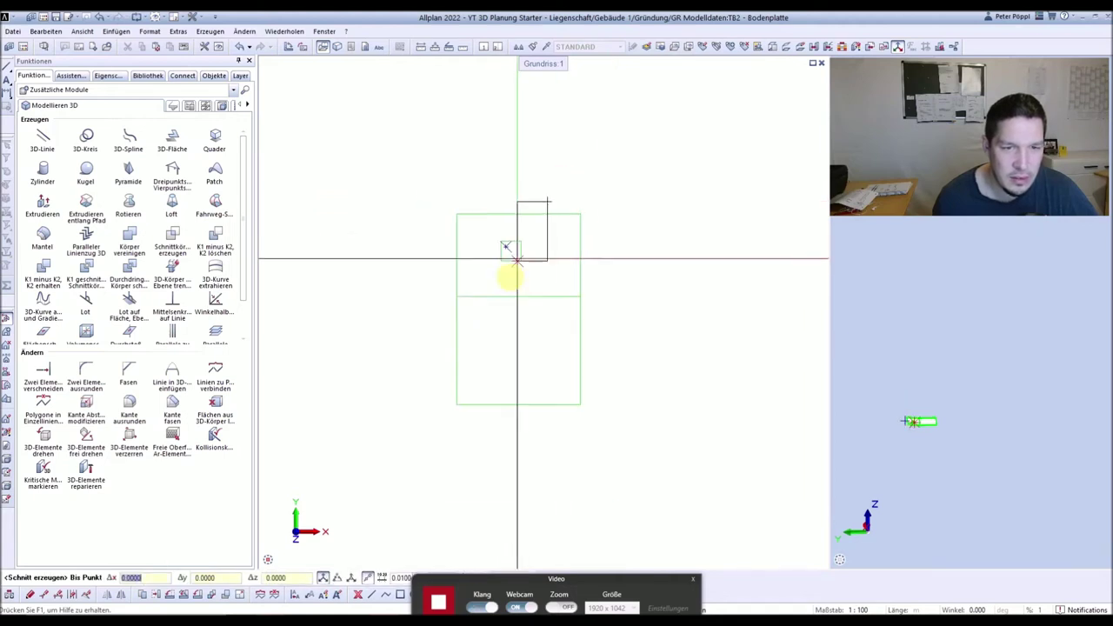
{"action": "left_click", "coordinate": [479, 426]}
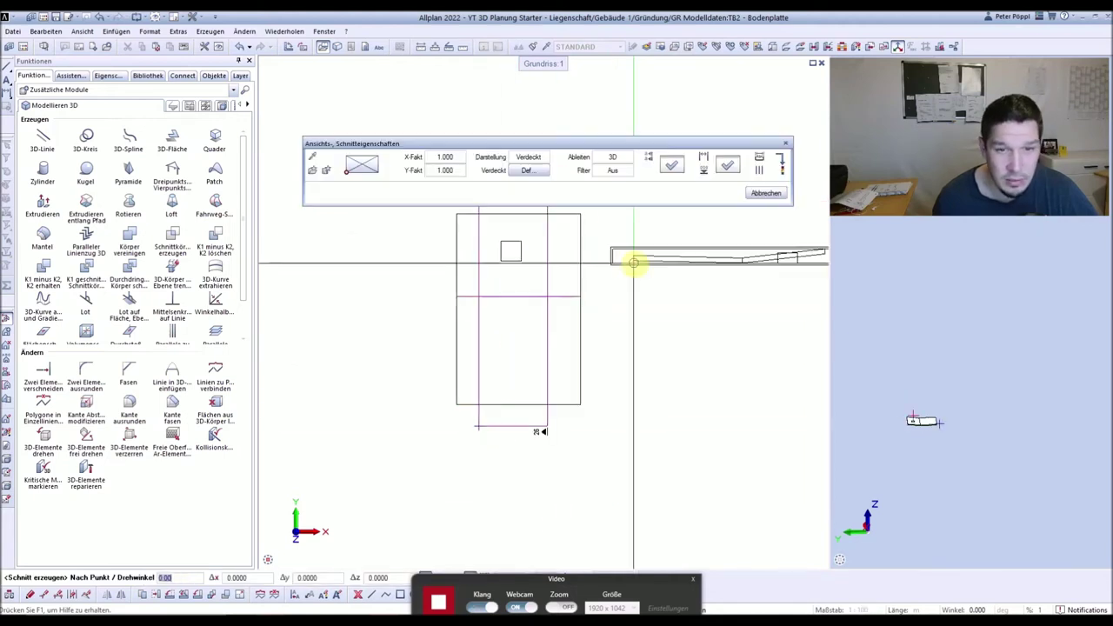
{"action": "left_click", "coordinate": [631, 231]}
{"action": "key", "text": "Escape"}
{"action": "key", "text": "Escape"}
Create a crosswise section through the cuboid and upper slab part, and place it below the lengthwise section.
{"action": "left_click", "coordinate": [7, 317]}
{"action": "left_click_drag", "start_coordinate": [608, 380], "coordinate": [412, 164]}
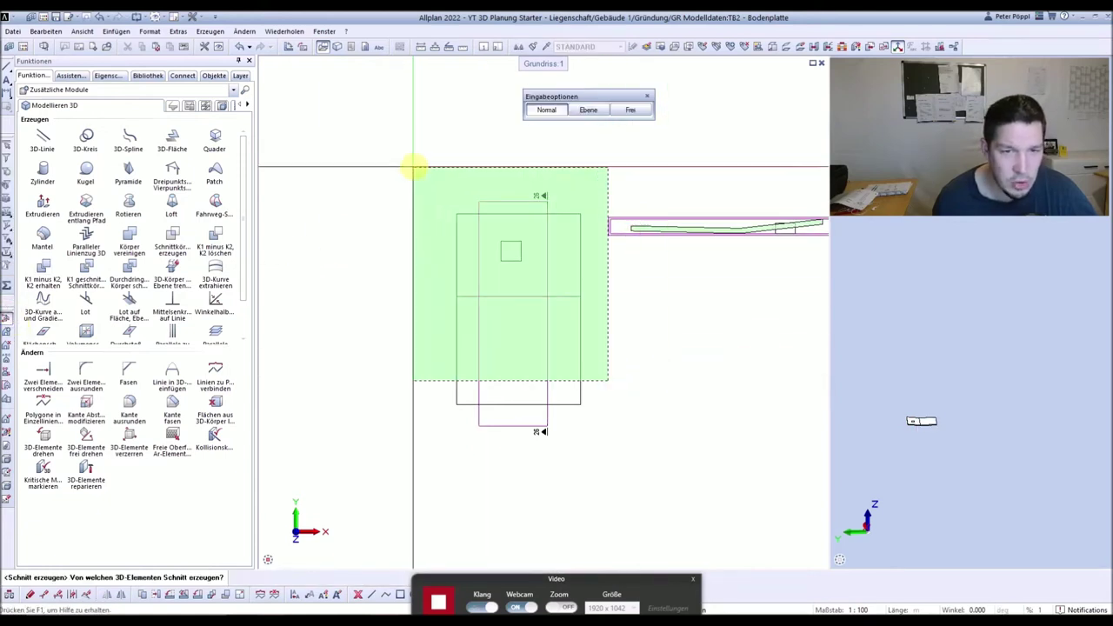
{"action": "left_click", "coordinate": [598, 276]}
{"action": "left_click", "coordinate": [421, 192]}
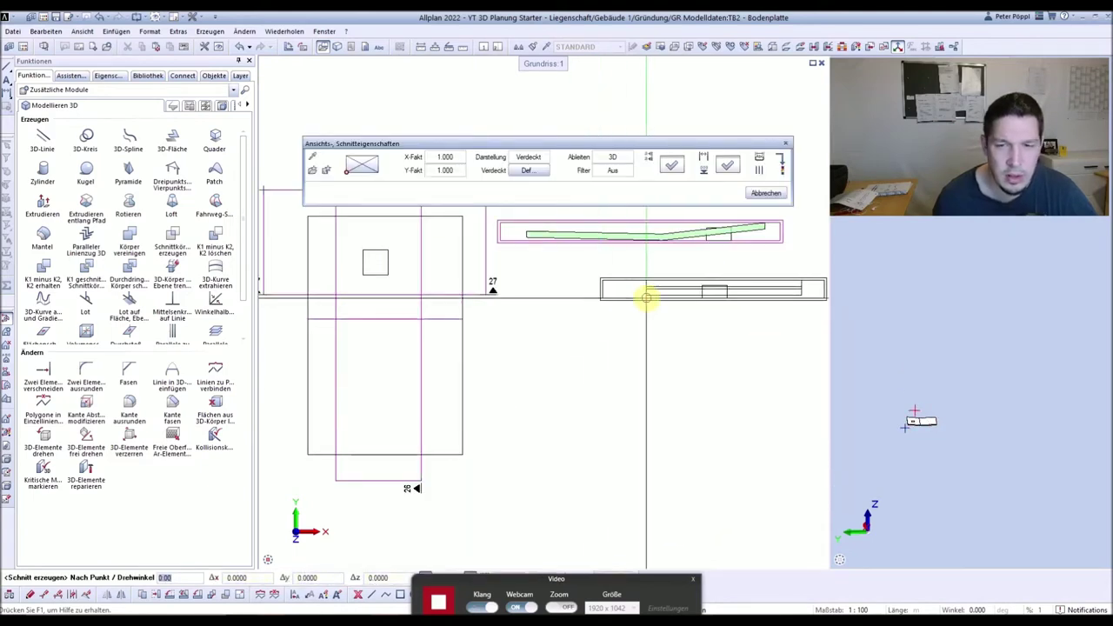
{"action": "left_click", "coordinate": [648, 281]}
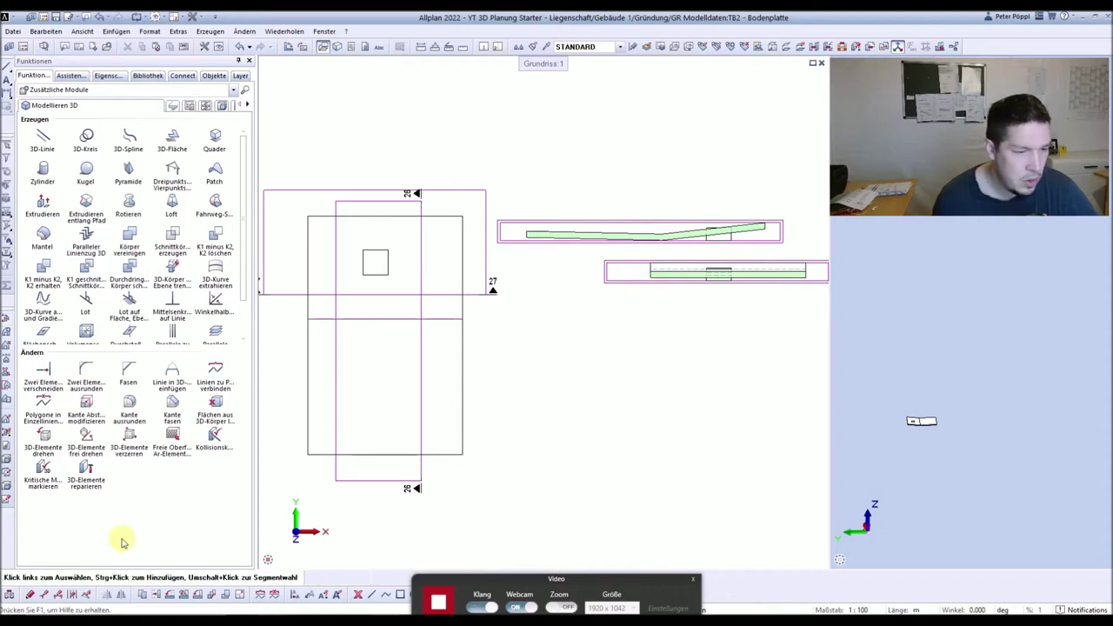
Extend both sections downward by shifting the lower edge of each section boundary further below the slab.
{"action": "left_click", "coordinate": [75, 595]}
{"action": "scroll", "coordinate": [778, 231], "scroll_direction": "up", "scroll_amount": 2}
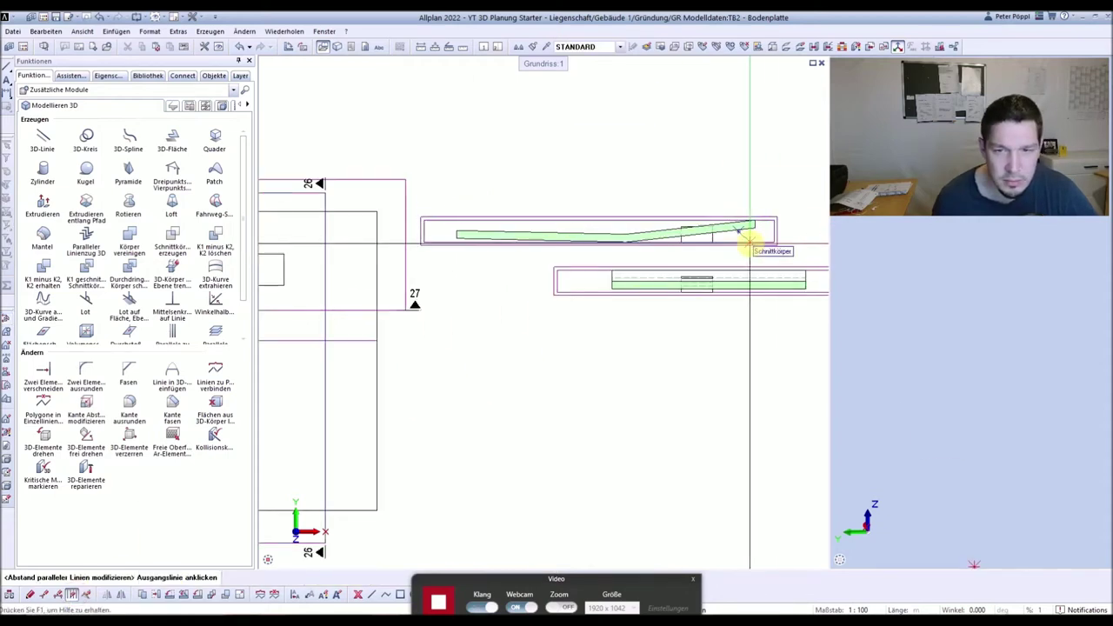
{"action": "left_click", "coordinate": [749, 243]}
{"action": "left_click", "coordinate": [749, 260]}
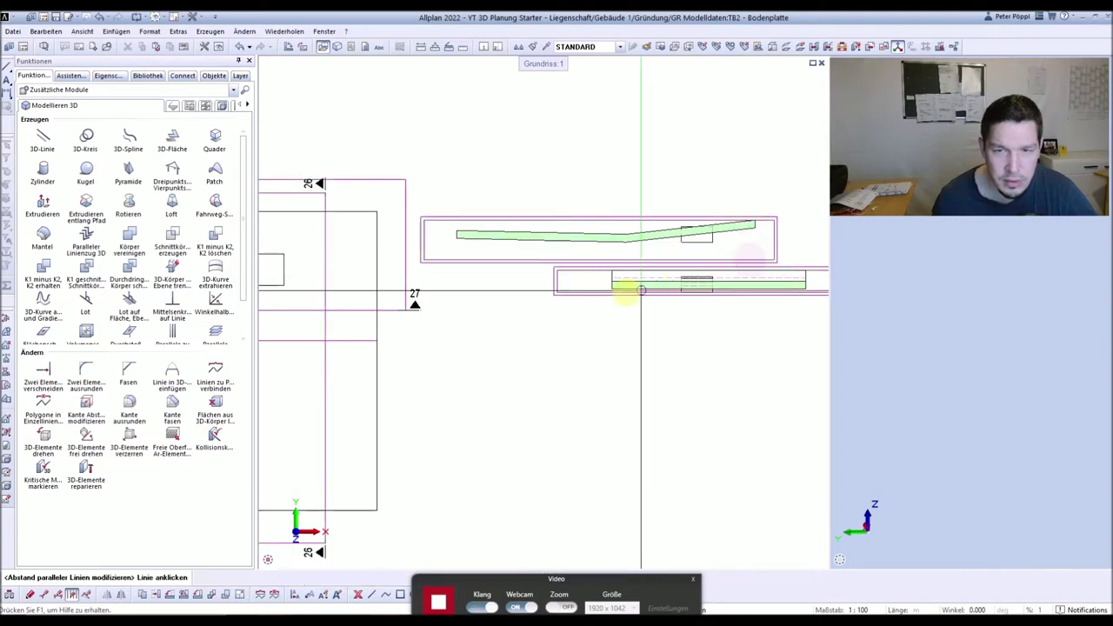
{"action": "left_click", "coordinate": [579, 291]}
{"action": "left_click", "coordinate": [581, 324]}
{"action": "key", "text": "Escape"}
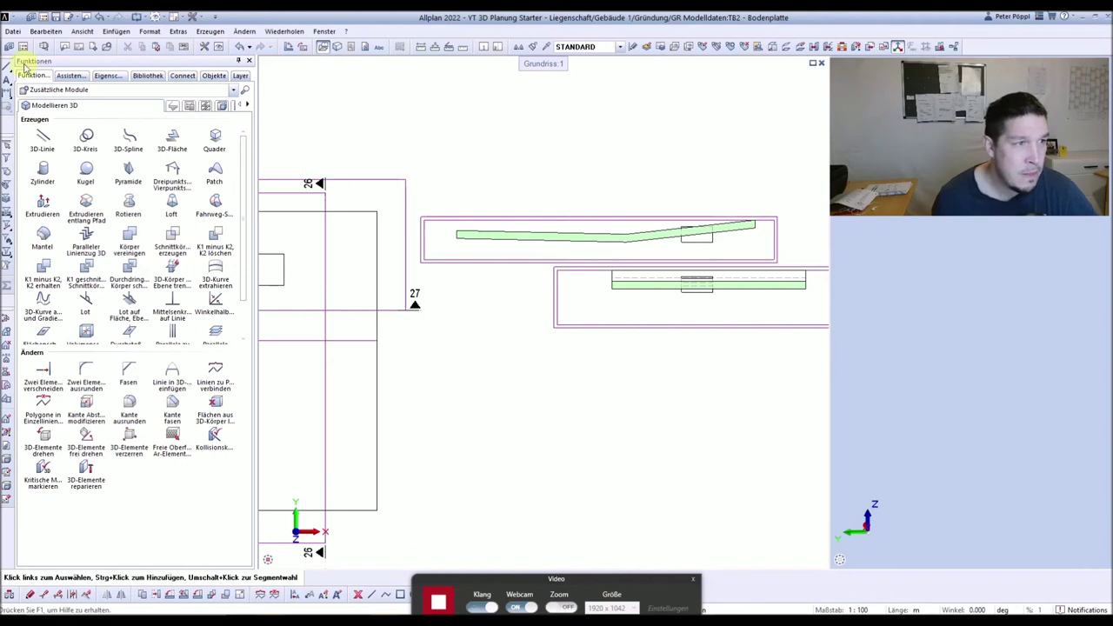
Set the line colour to 6 (red) for drawing the construction lines.
{"action": "left_click", "coordinate": [109, 75]}
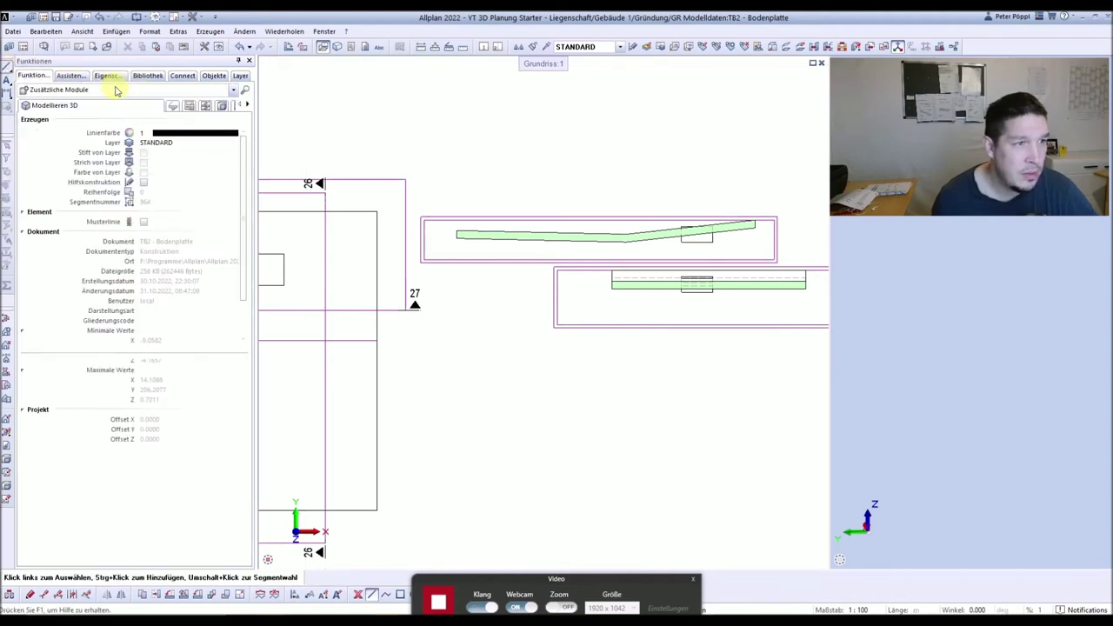
{"action": "left_click", "coordinate": [187, 135]}
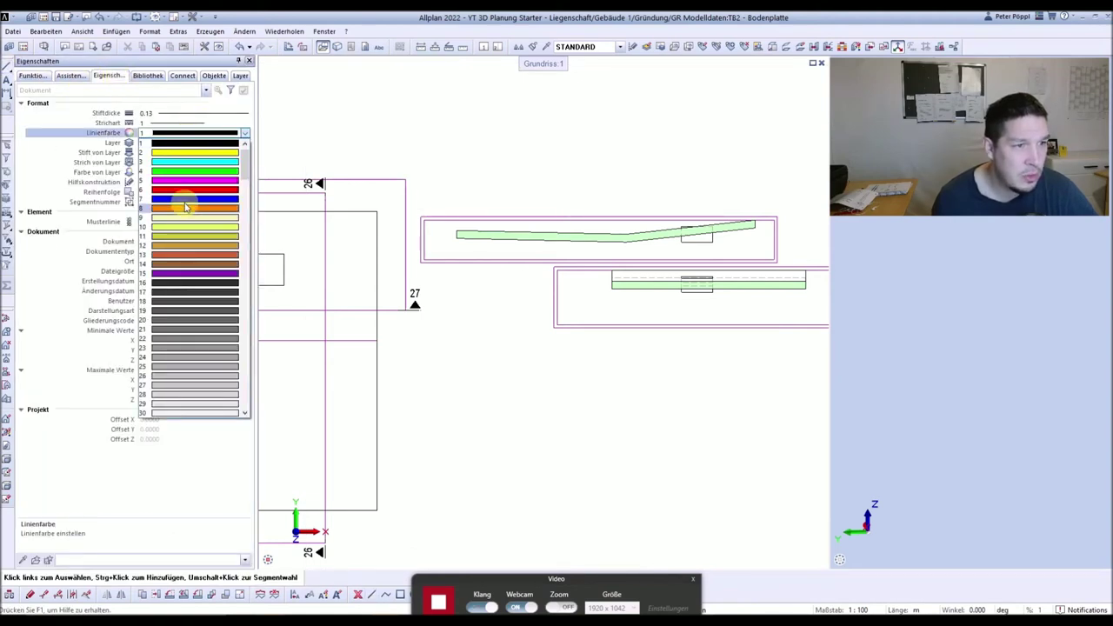
{"action": "left_click", "coordinate": [181, 189]}
Draw a horizontal red line just below the cuboid in the lengthwise section, running past its right side.
{"action": "left_click", "coordinate": [8, 67]}
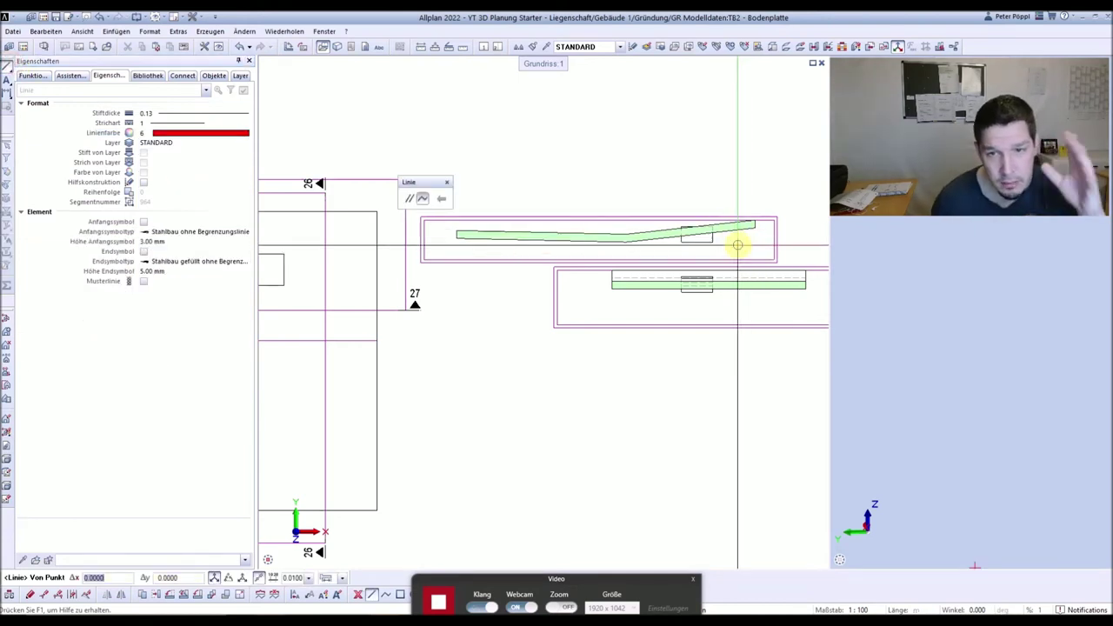
{"action": "scroll", "coordinate": [707, 226], "scroll_direction": "up", "scroll_amount": 5}
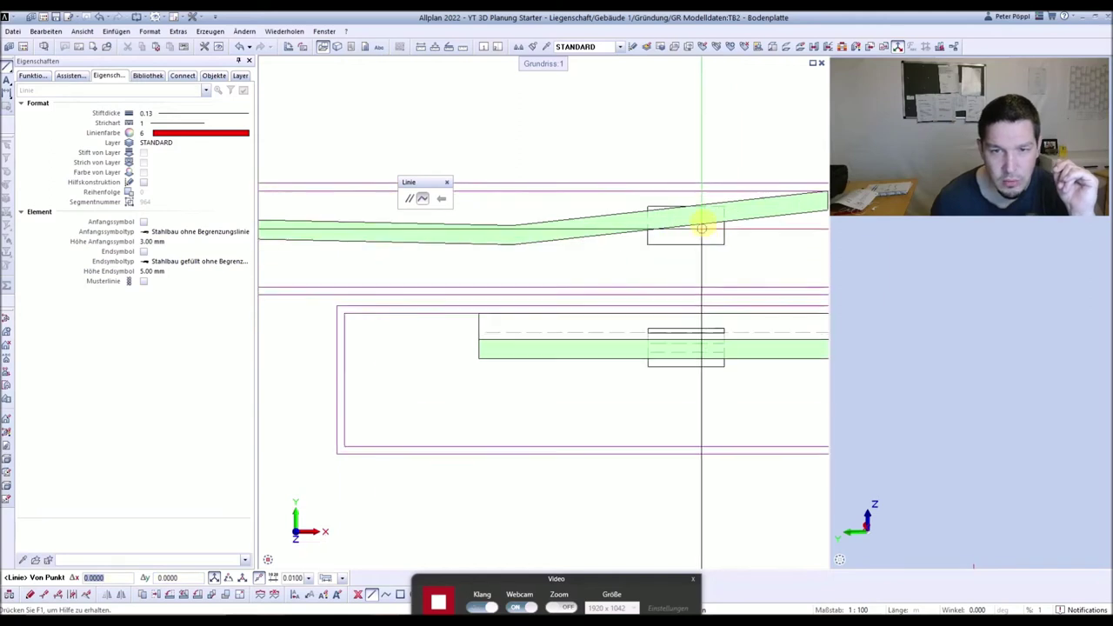
{"action": "scroll", "coordinate": [536, 251], "scroll_direction": "down", "scroll_amount": 2}
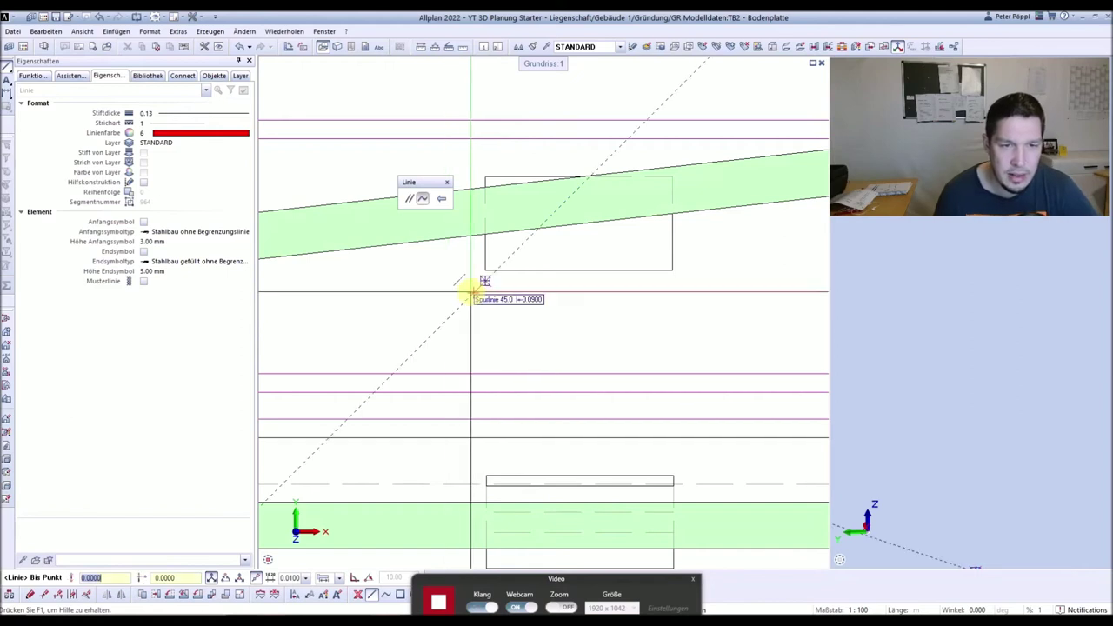
{"action": "scroll", "coordinate": [461, 303], "scroll_direction": "down", "scroll_amount": 2}
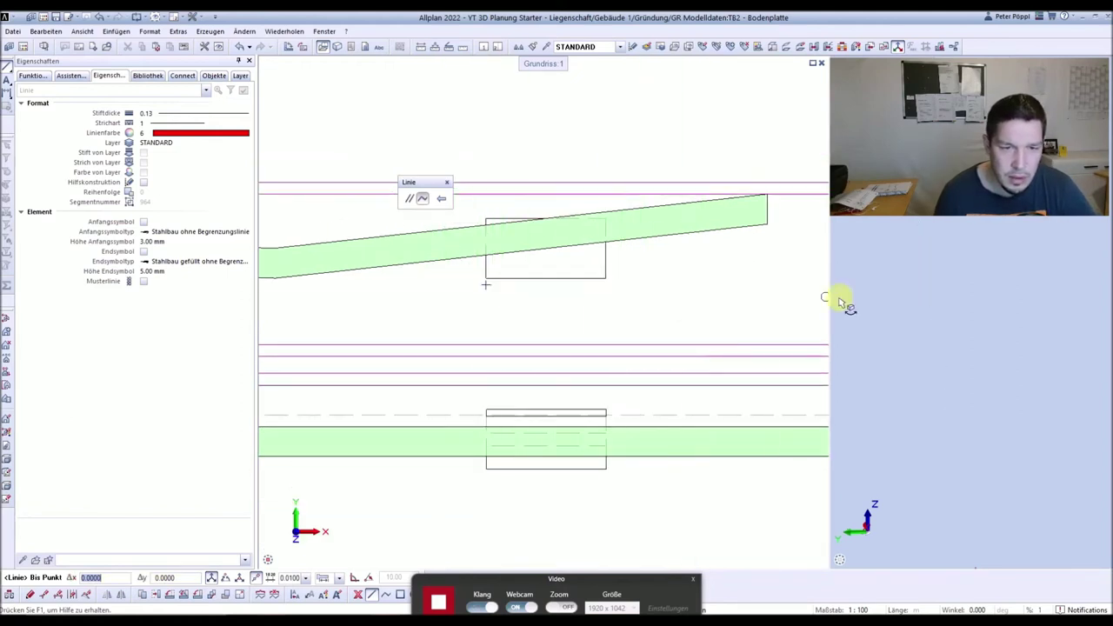
{"action": "scroll", "coordinate": [378, 261], "scroll_direction": "down", "scroll_amount": 3}
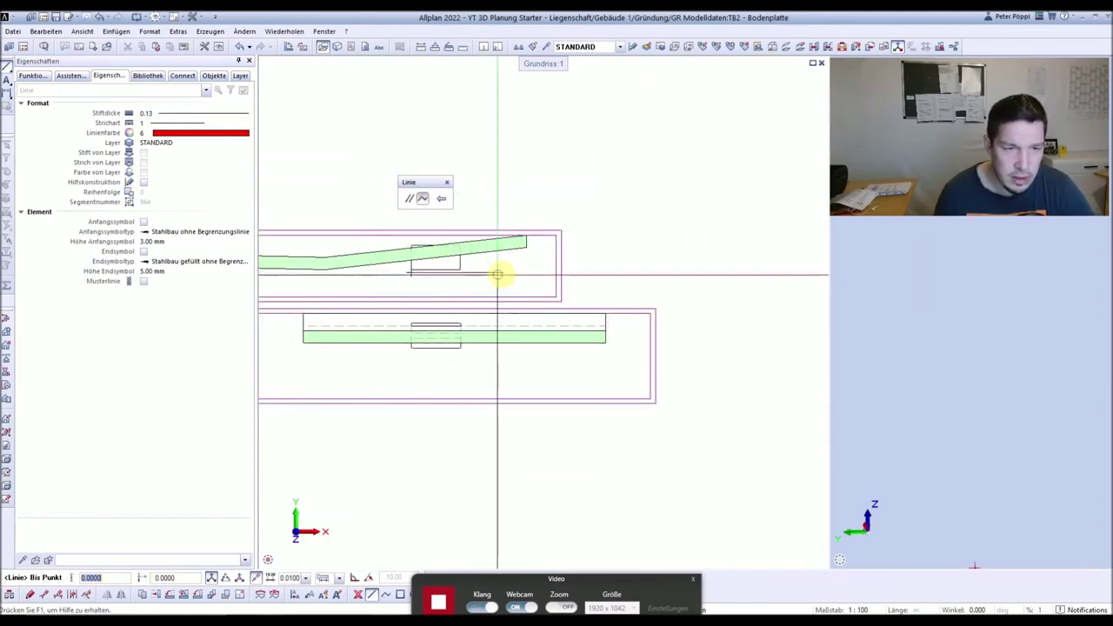
{"action": "left_click", "coordinate": [525, 272]}
{"action": "key", "text": "Escape"}
Move the horizontal red line to the left so it extends past both sides of the cuboid.
{"action": "key", "text": "v"}
{"action": "left_click", "coordinate": [504, 273]}
{"action": "left_click", "coordinate": [504, 274]}
{"action": "left_click", "coordinate": [480, 273]}
{"action": "right_click", "coordinate": [477, 275]}
Draw two 45-degree red lines, one through the cuboid's lower left corner and one rising outward from below its lower right corner.
{"action": "scroll", "coordinate": [413, 268], "scroll_direction": "up", "scroll_amount": 3}
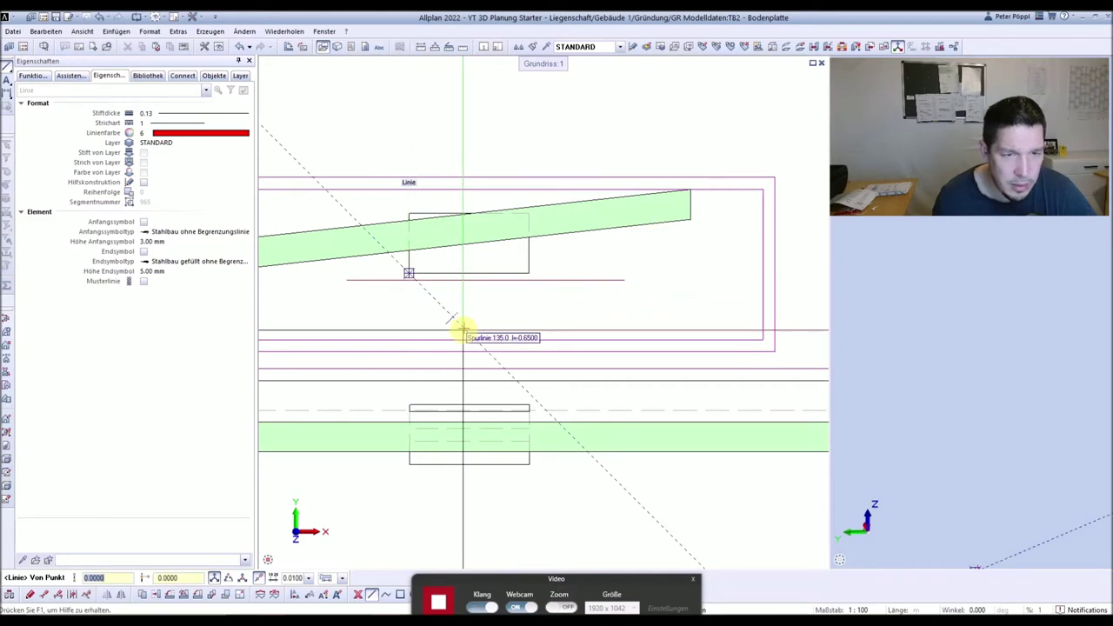
{"action": "left_click", "coordinate": [332, 197]}
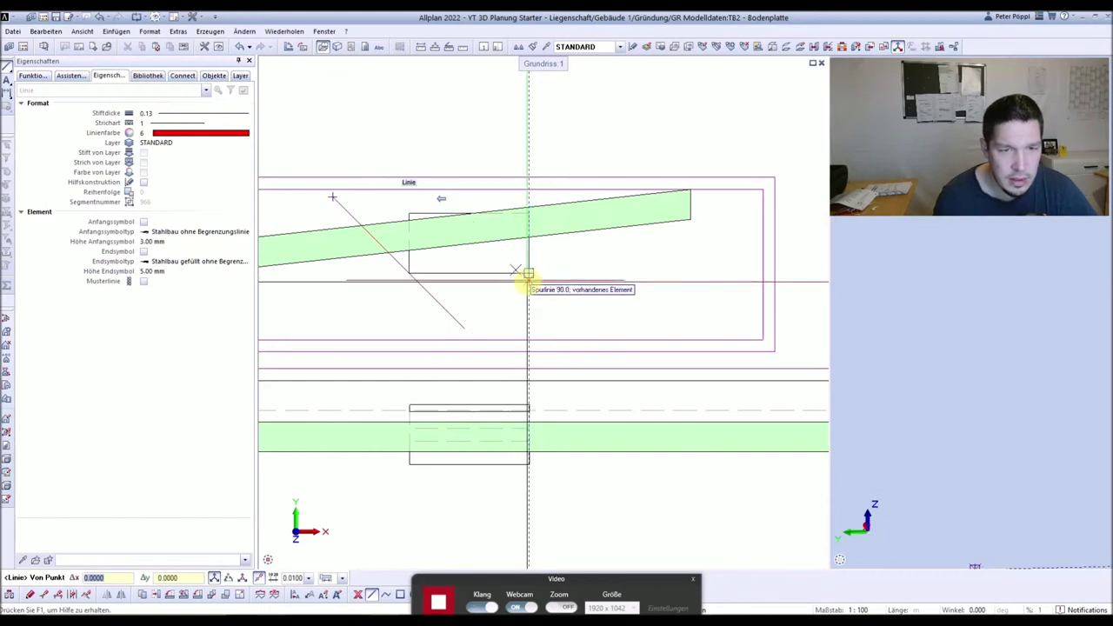
{"action": "left_click", "coordinate": [528, 275]}
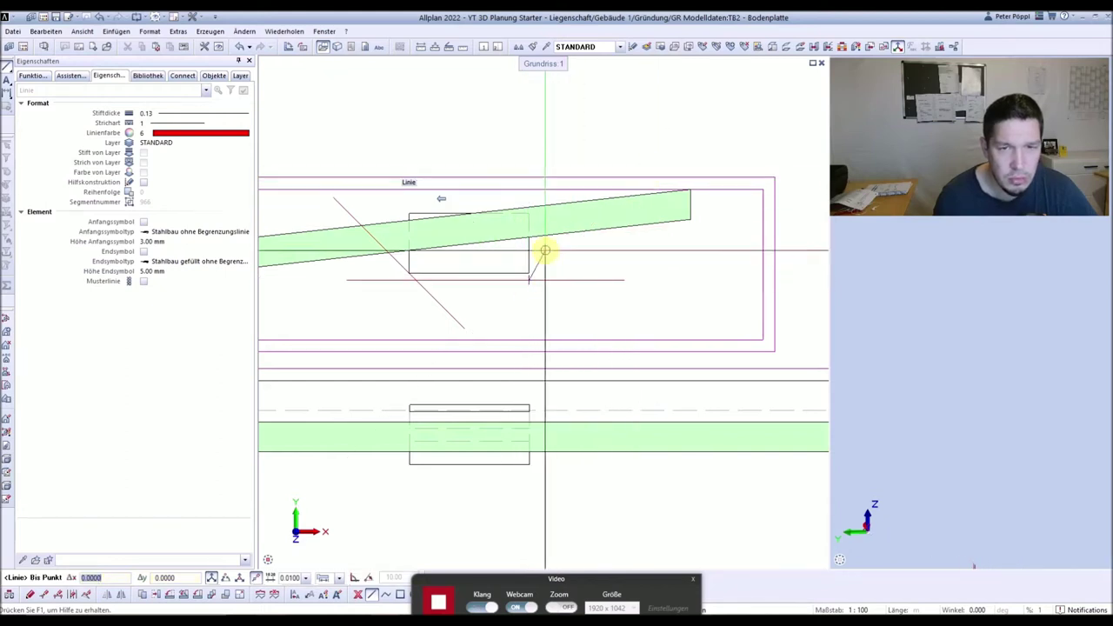
{"action": "left_click", "coordinate": [669, 142]}
{"action": "key", "text": "Escape"}
Shift the right diagonal line down and left along its own direction so it crosses the horizontal line.
{"action": "key", "text": "v"}
{"action": "left_click", "coordinate": [553, 258]}
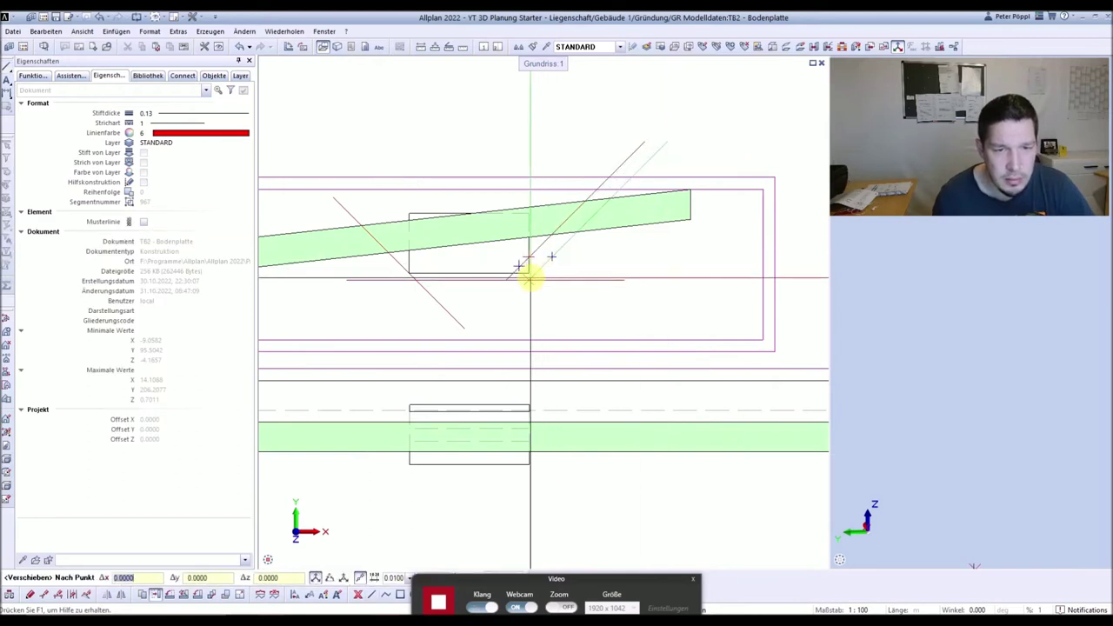
{"action": "left_click", "coordinate": [528, 283]}
{"action": "key", "text": "Escape"}
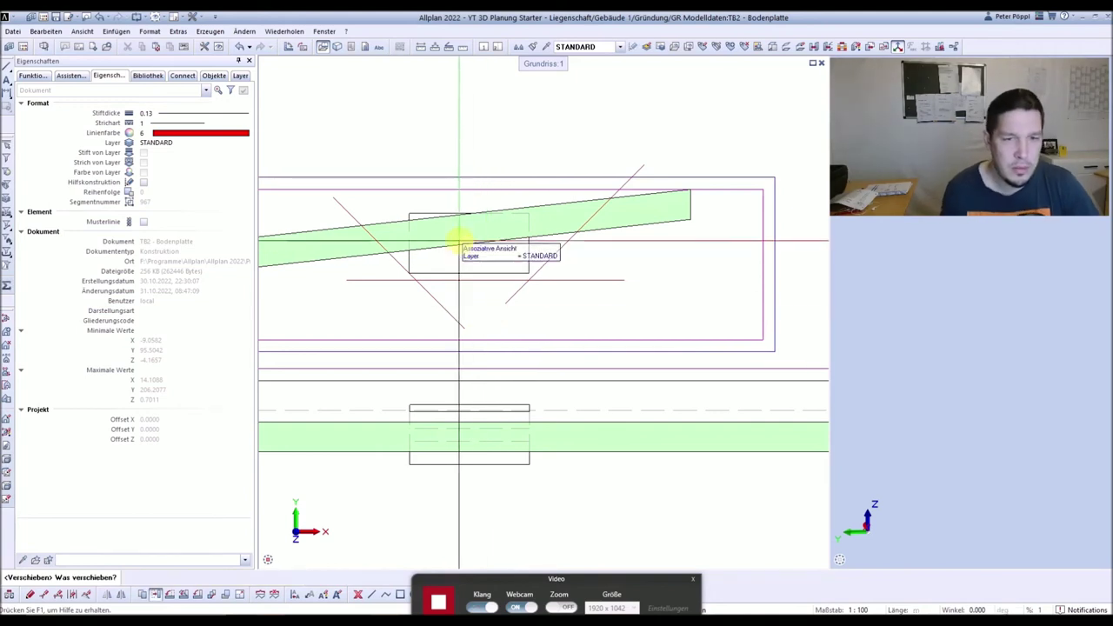
Move the cuboid so its lower left corner sits where the left diagonal meets the horizontal line.
{"action": "left_click", "coordinate": [467, 273]}
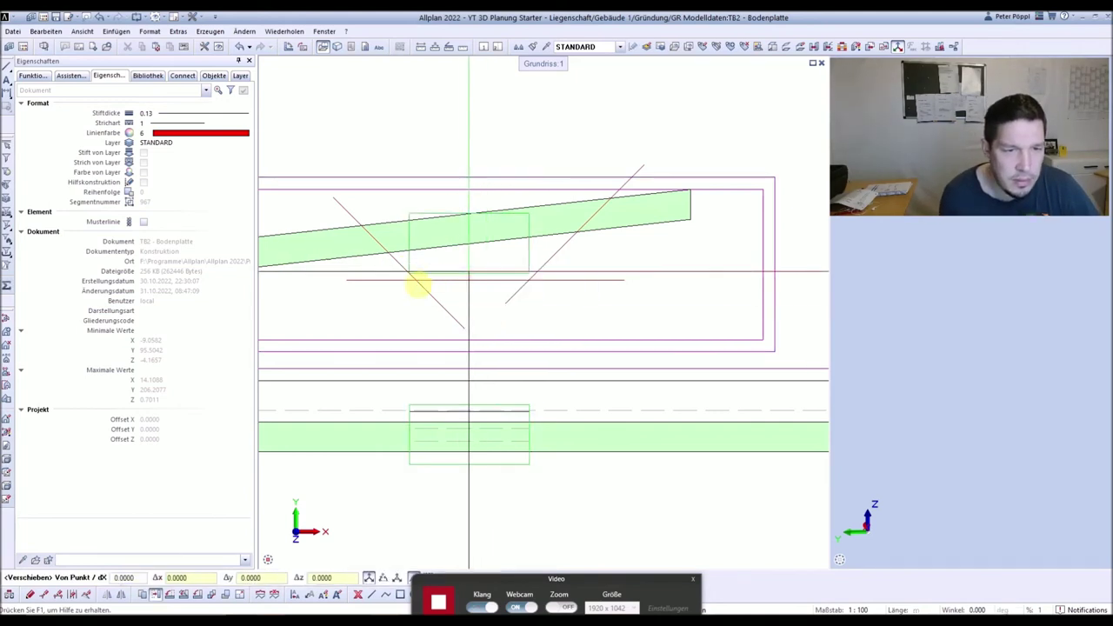
{"action": "left_click", "coordinate": [407, 273]}
{"action": "left_click", "coordinate": [417, 278]}
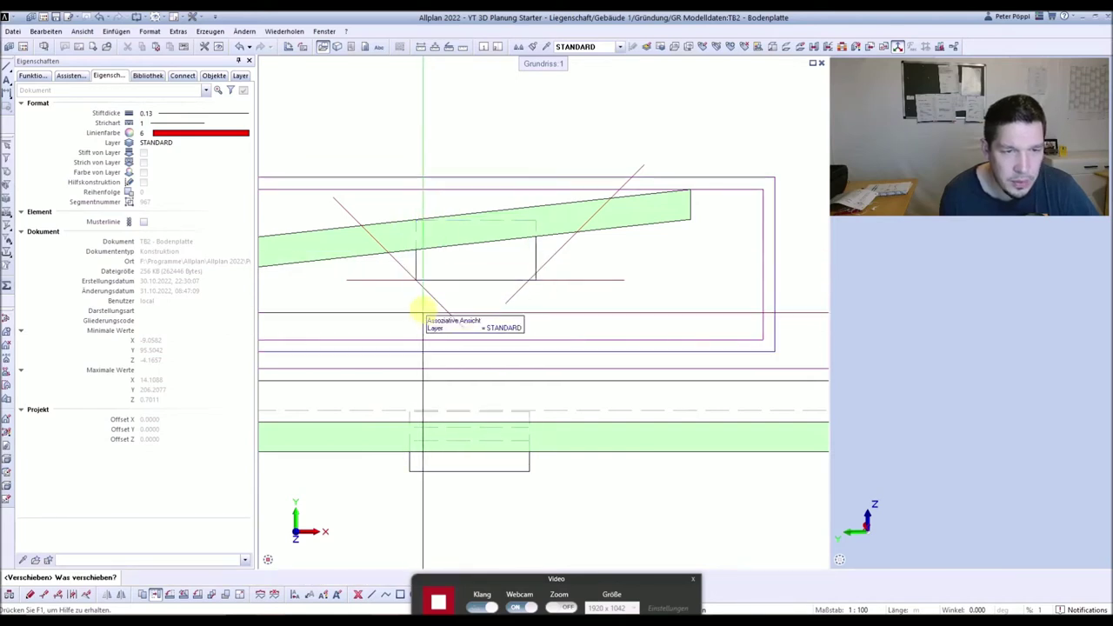
{"action": "key", "text": "Escape"}
Move the right 45-degree line in the upper section so it passes exactly through the cuboid's lower right corner.
{"action": "key", "text": "v"}
{"action": "left_click", "coordinate": [549, 263]}
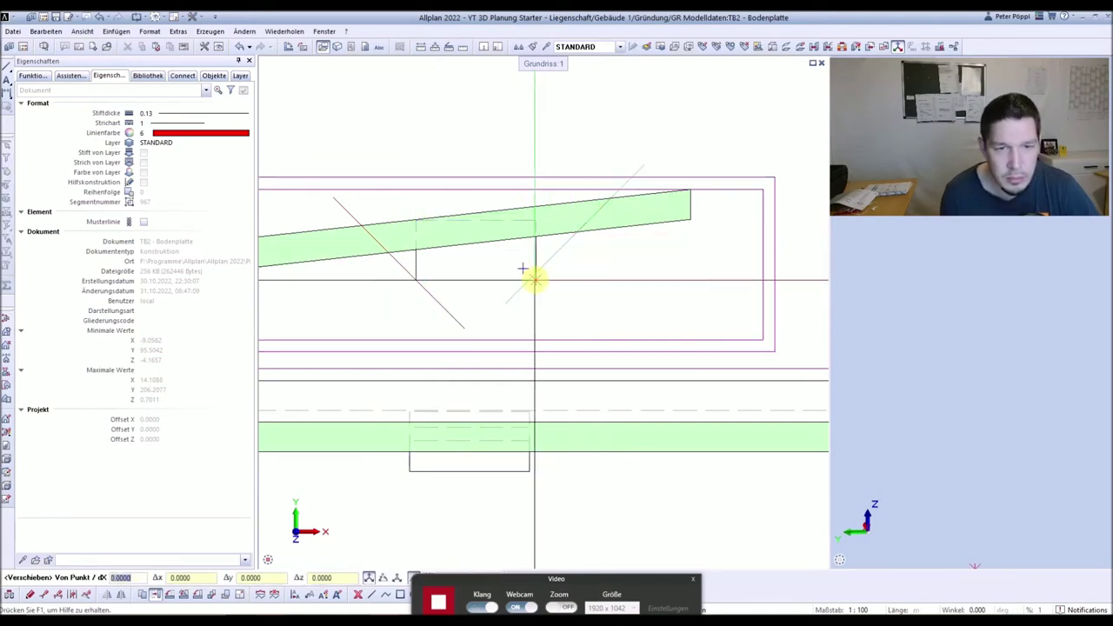
{"action": "scroll", "coordinate": [527, 277], "scroll_direction": "up", "scroll_amount": 3}
{"action": "left_click", "coordinate": [530, 278]}
{"action": "left_click", "coordinate": [531, 278]}
{"action": "scroll", "coordinate": [556, 280], "scroll_direction": "down", "scroll_amount": 3}
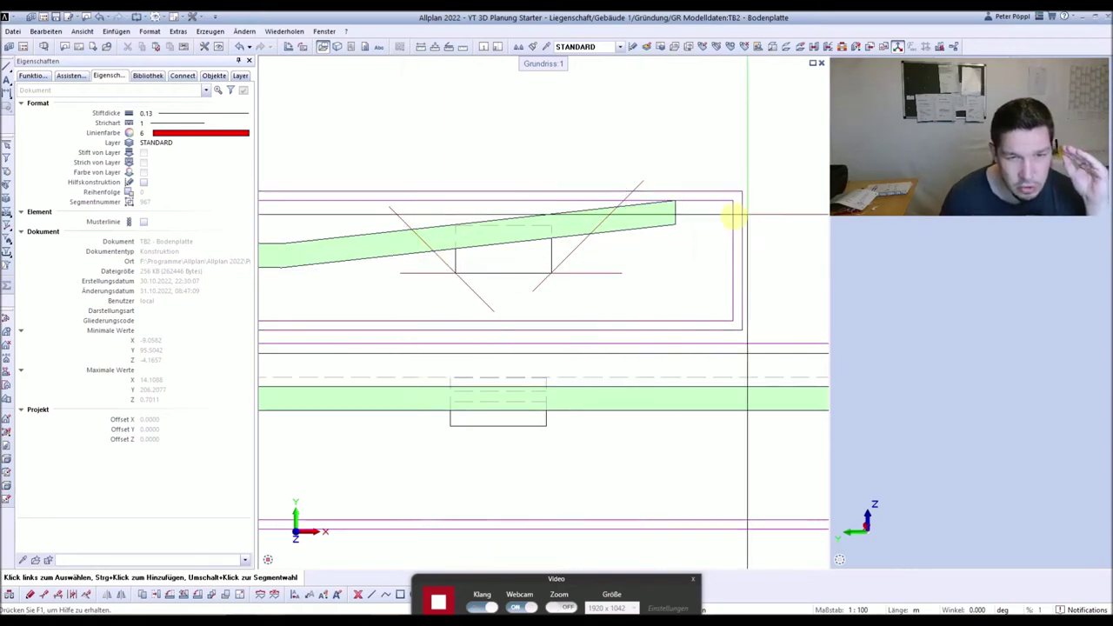
{"action": "scroll", "coordinate": [546, 191], "scroll_direction": "down", "scroll_amount": 3}
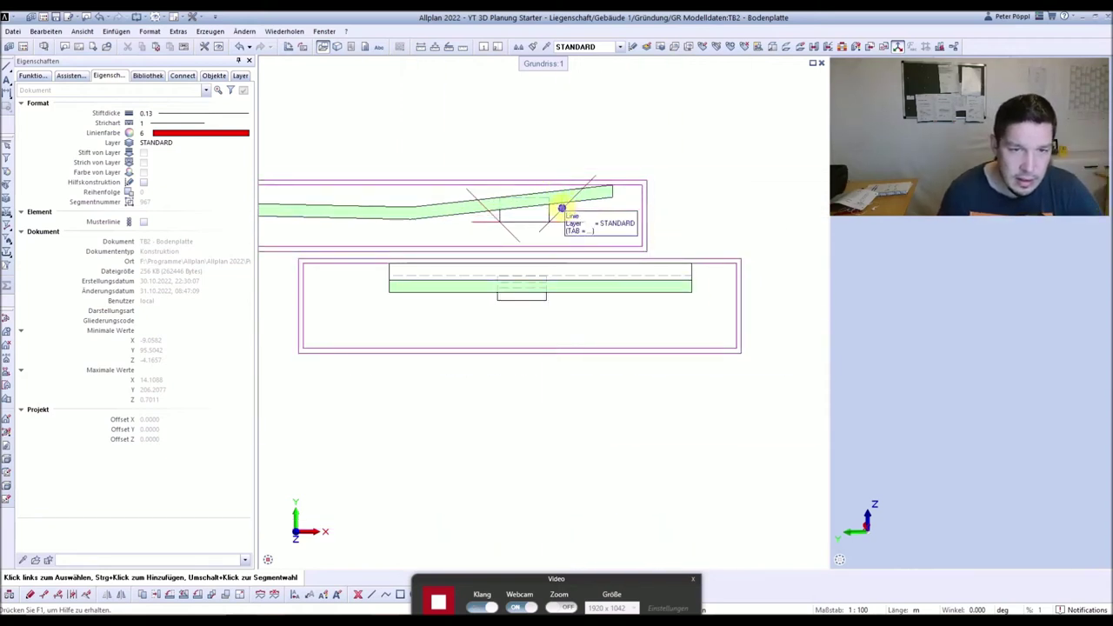
Draw a red horizontal line along the cuboid's bottom edge in the lower section, extending past both sides, using the existing line's properties.
{"action": "right_click", "coordinate": [562, 207]}
{"action": "right_click", "coordinate": [562, 208]}
{"action": "scroll", "coordinate": [559, 312], "scroll_direction": "up", "scroll_amount": 3}
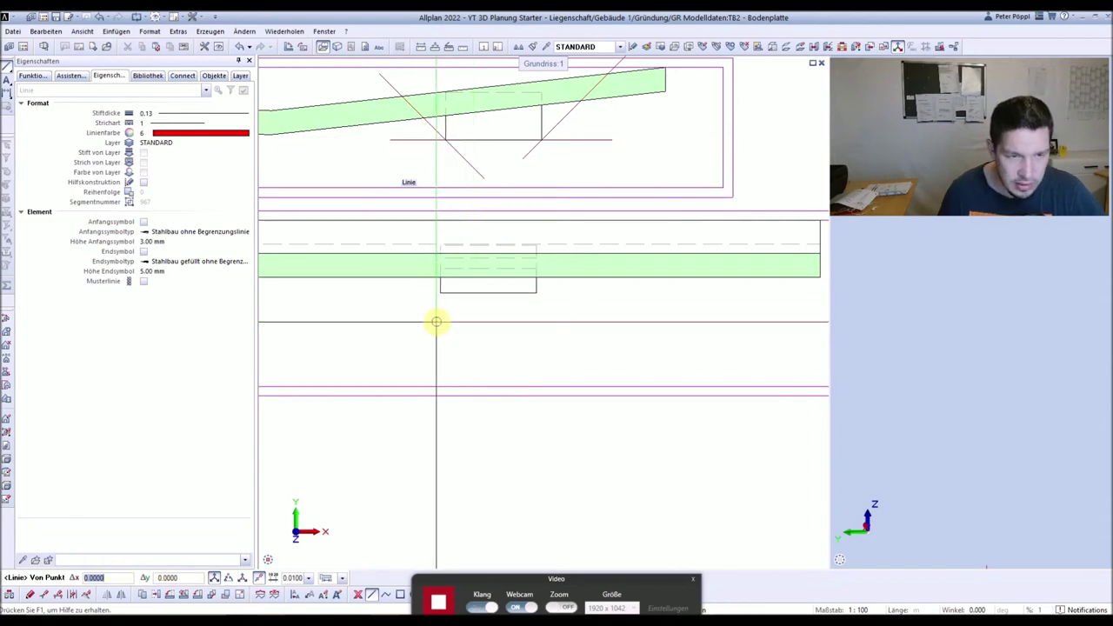
{"action": "left_click", "coordinate": [352, 293]}
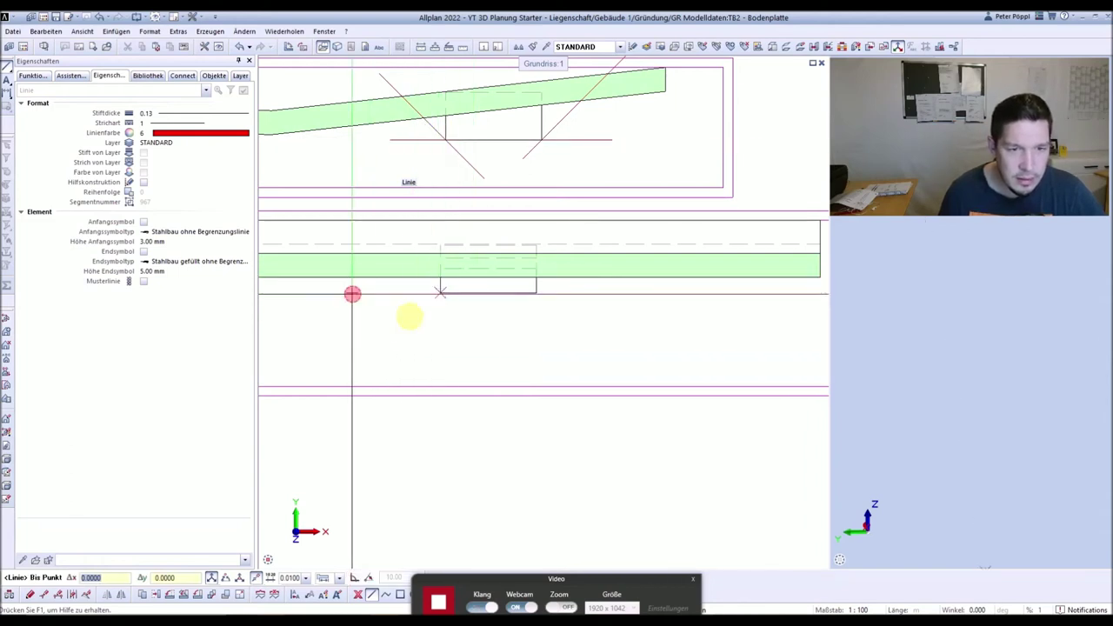
{"action": "left_click", "coordinate": [698, 293]}
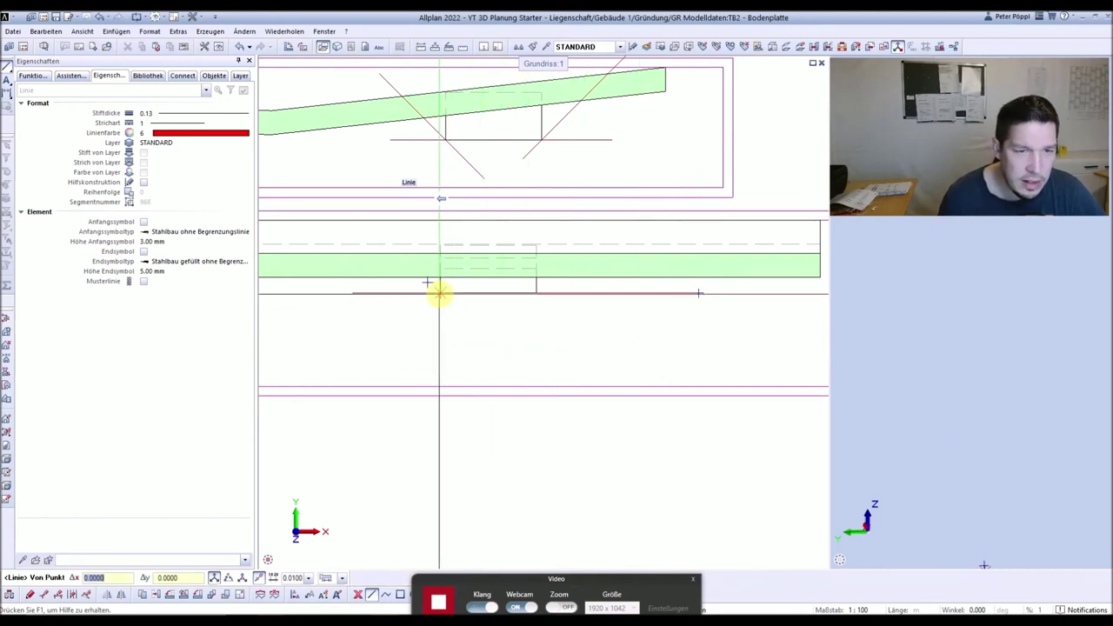
Draw two outward-rising 45-degree red lines through the cuboid's lower left and lower right corners in the lower section.
{"action": "left_click", "coordinate": [480, 331]}
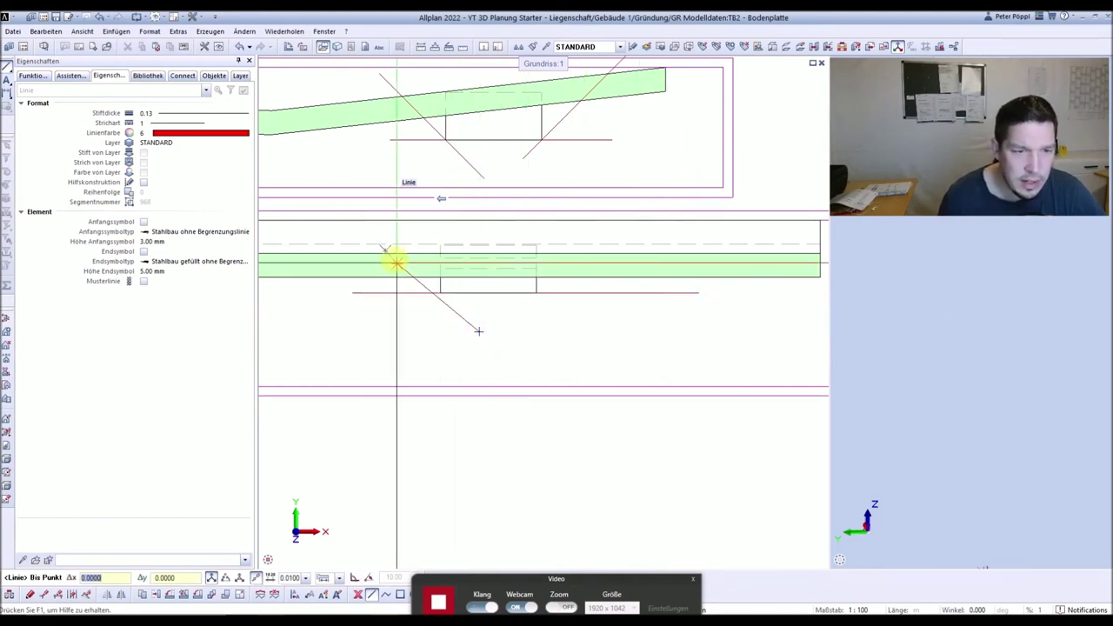
{"action": "left_click", "coordinate": [357, 211]}
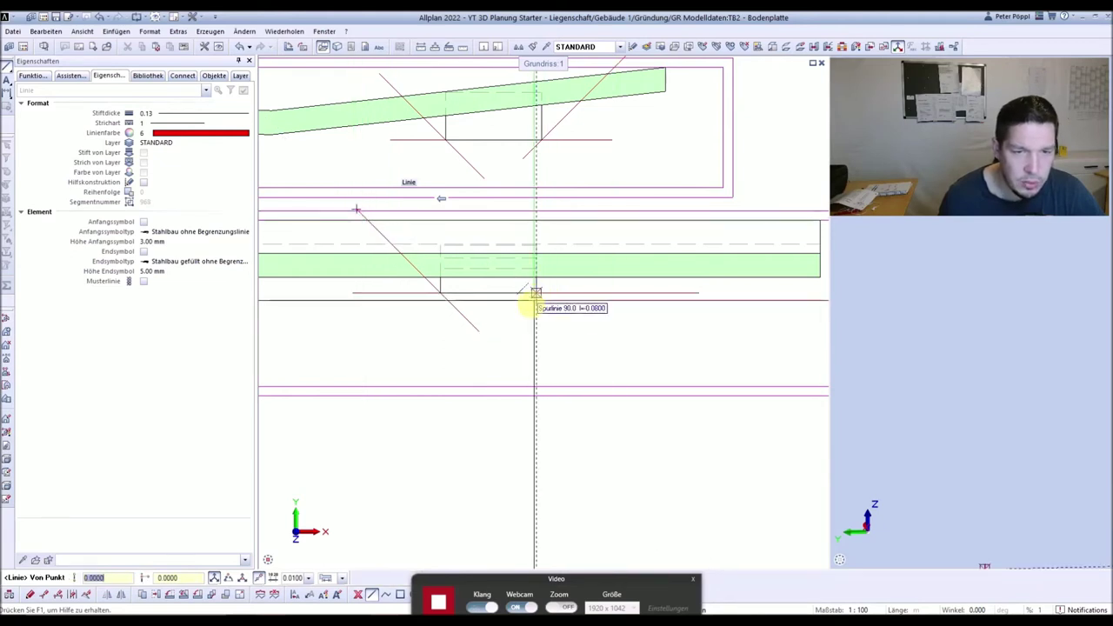
{"action": "left_click", "coordinate": [510, 319]}
{"action": "left_click", "coordinate": [629, 205]}
{"action": "key", "text": "Escape"}
{"action": "scroll", "coordinate": [513, 334], "scroll_direction": "down", "scroll_amount": 3}
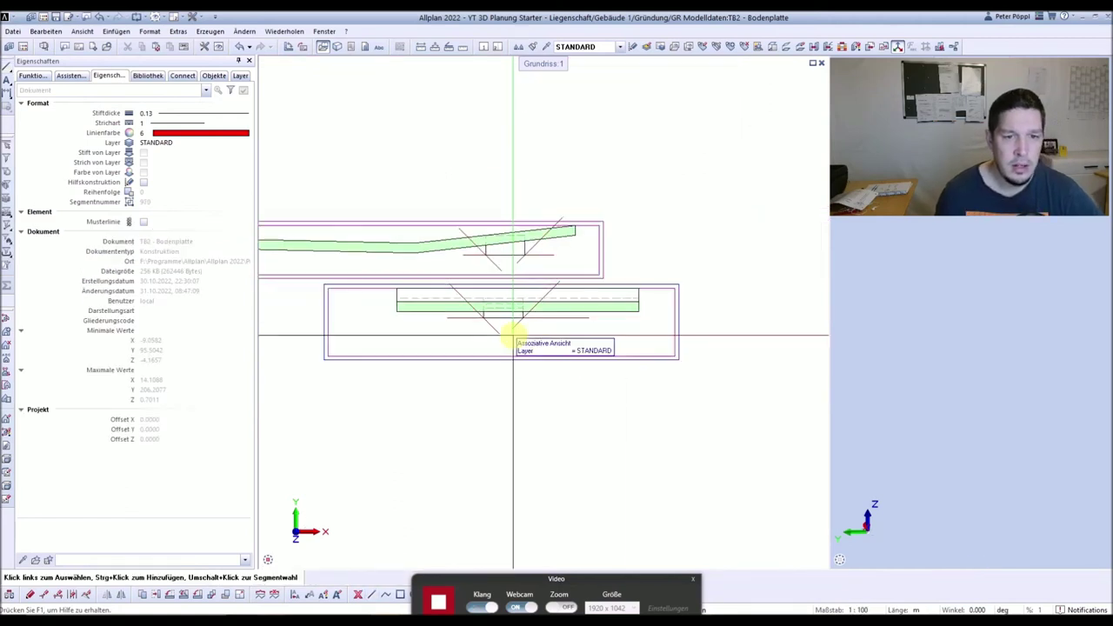
Lower the cuboid's top face to the height where the right 45-degree line meets the slab's underside.
{"action": "scroll", "coordinate": [554, 243], "scroll_direction": "up", "scroll_amount": 3}
{"action": "left_click", "coordinate": [554, 242]}
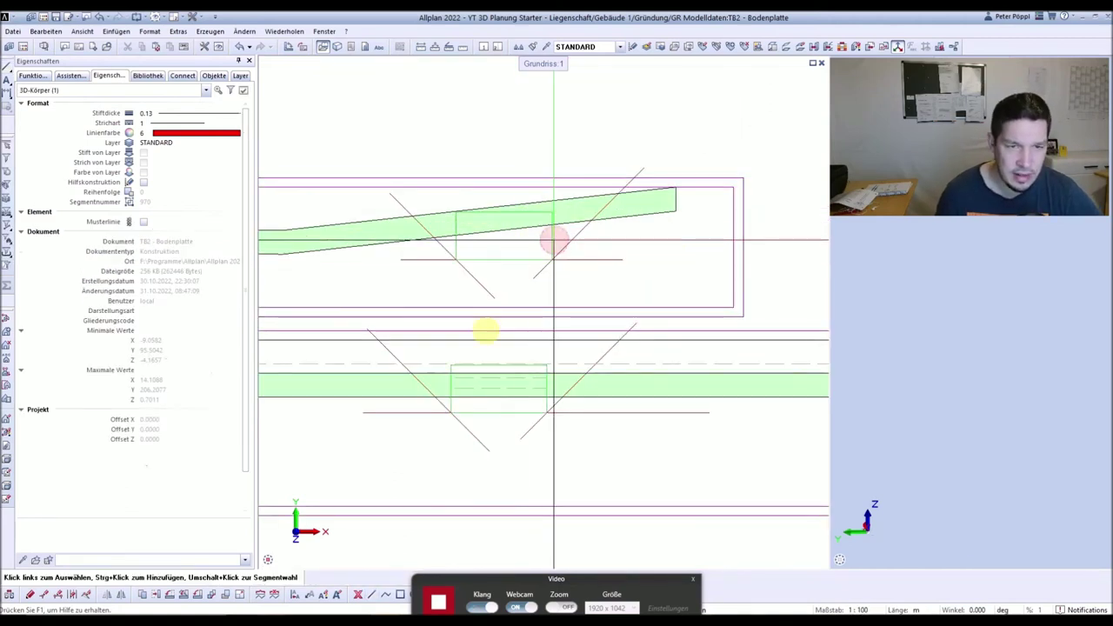
{"action": "left_click", "coordinate": [504, 235]}
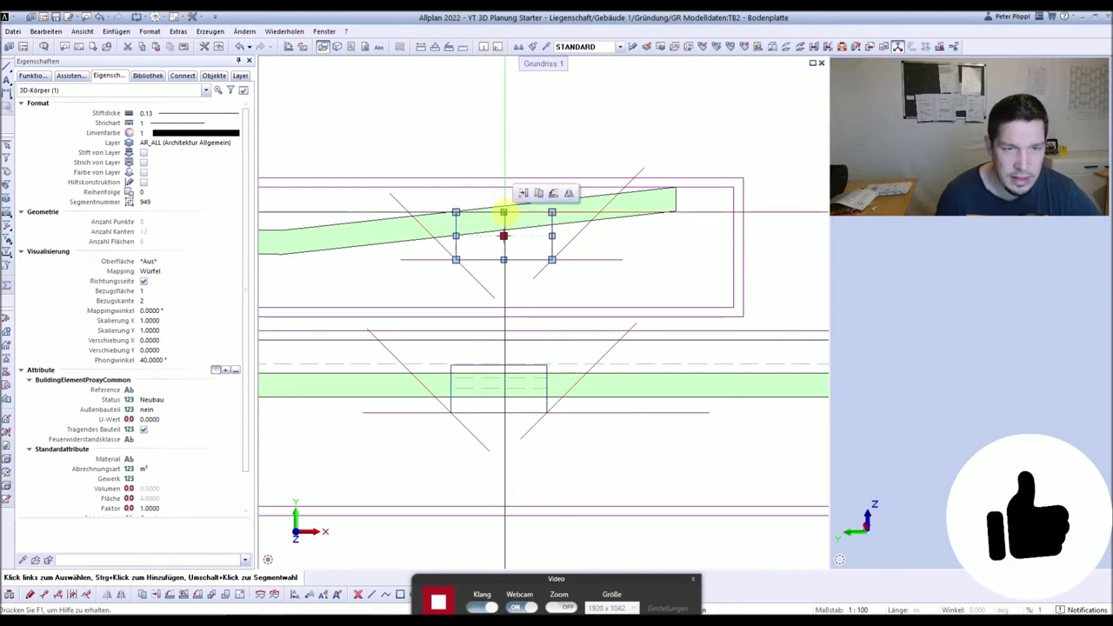
{"action": "left_click", "coordinate": [504, 213]}
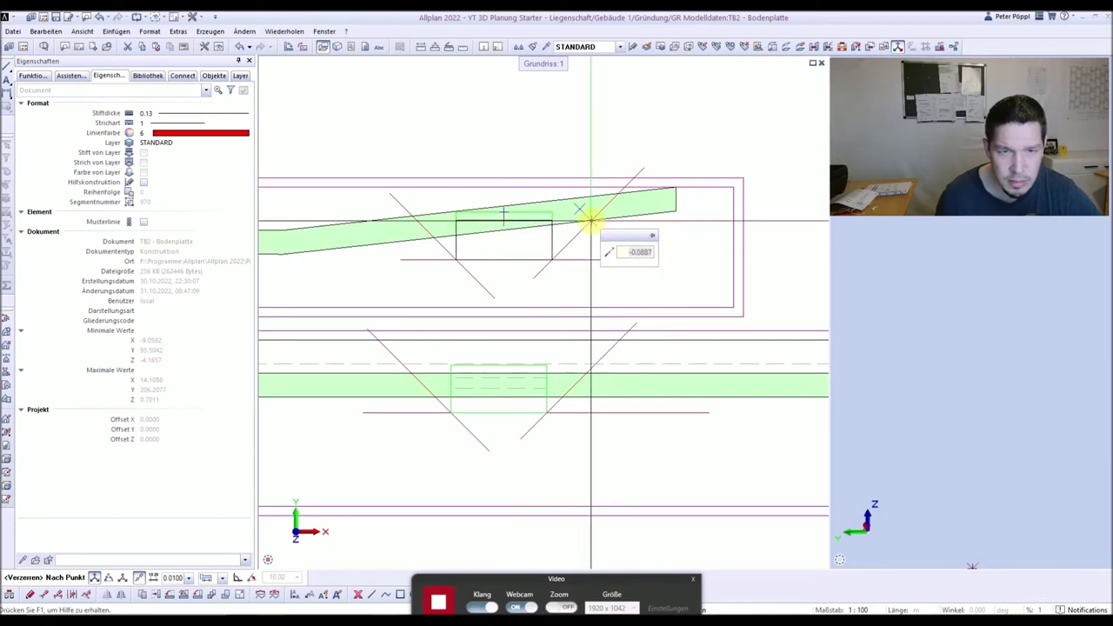
{"action": "key", "text": "Escape"}
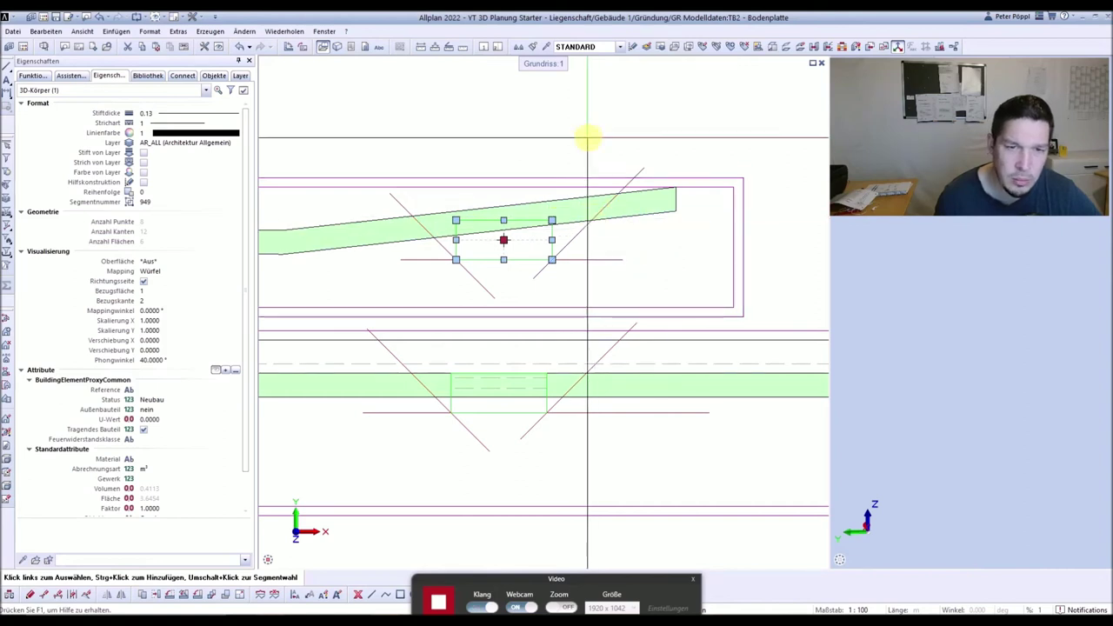
{"action": "key", "text": "Escape"}
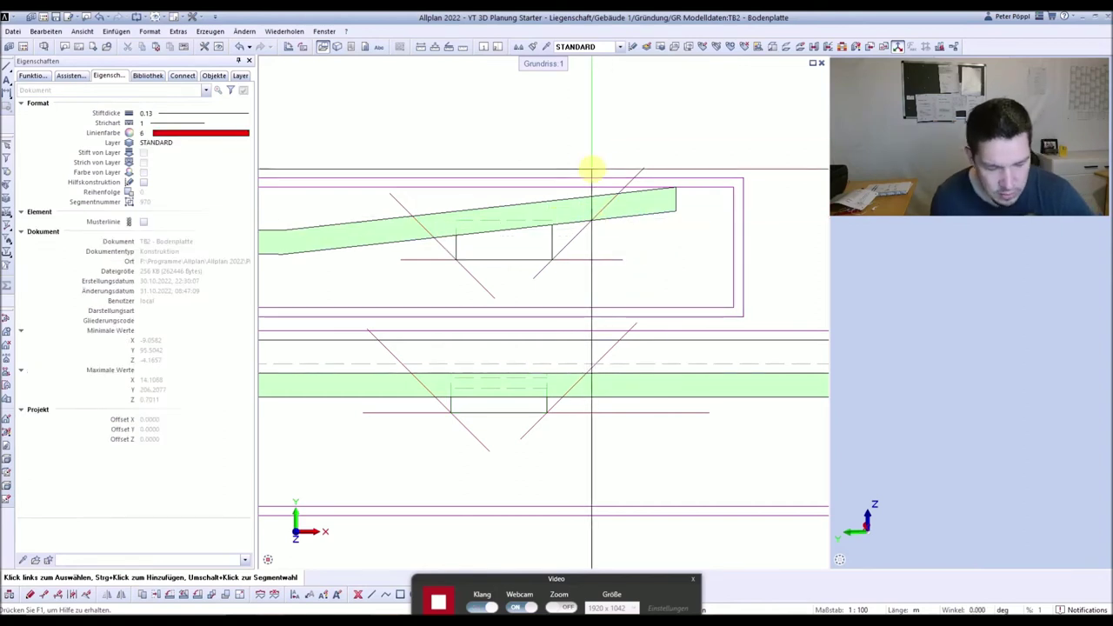
Modify the cuboid's upper right corner in the upper section, moving it to where the right 45-degree line meets the slab's underside.
{"action": "key", "text": "shift+m"}
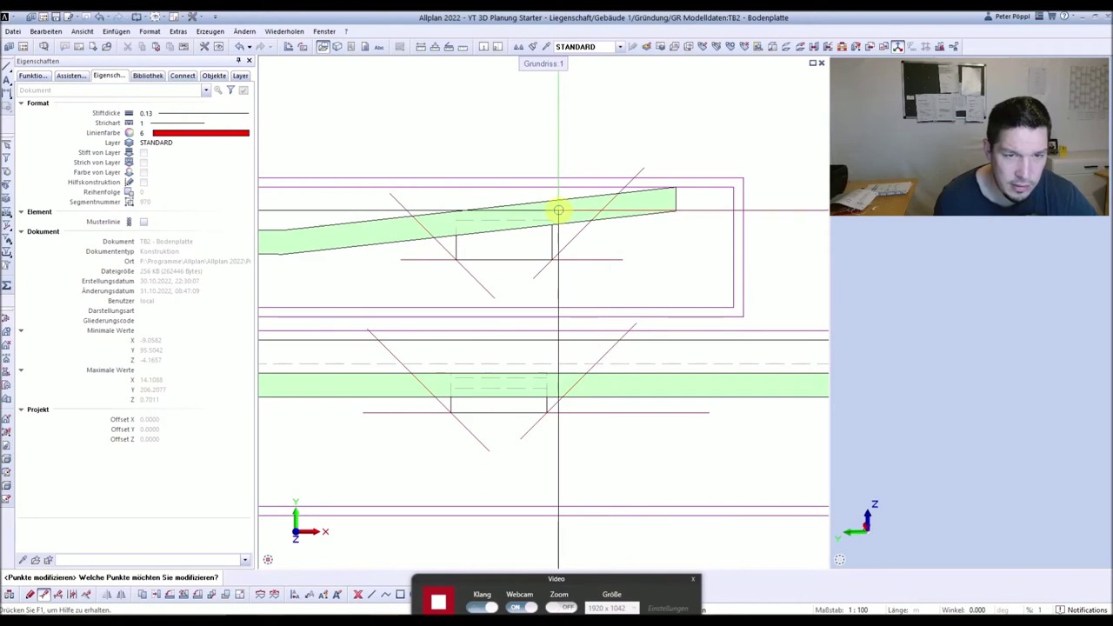
{"action": "scroll", "coordinate": [544, 213], "scroll_direction": "up", "scroll_amount": 2}
{"action": "left_click", "coordinate": [545, 227]}
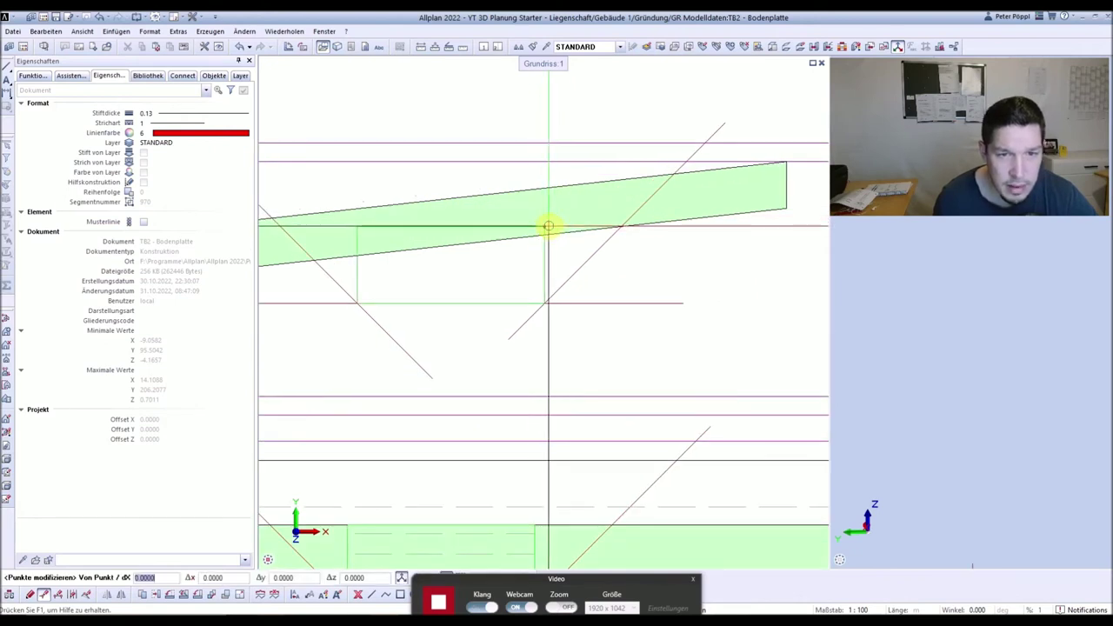
{"action": "left_click", "coordinate": [544, 227]}
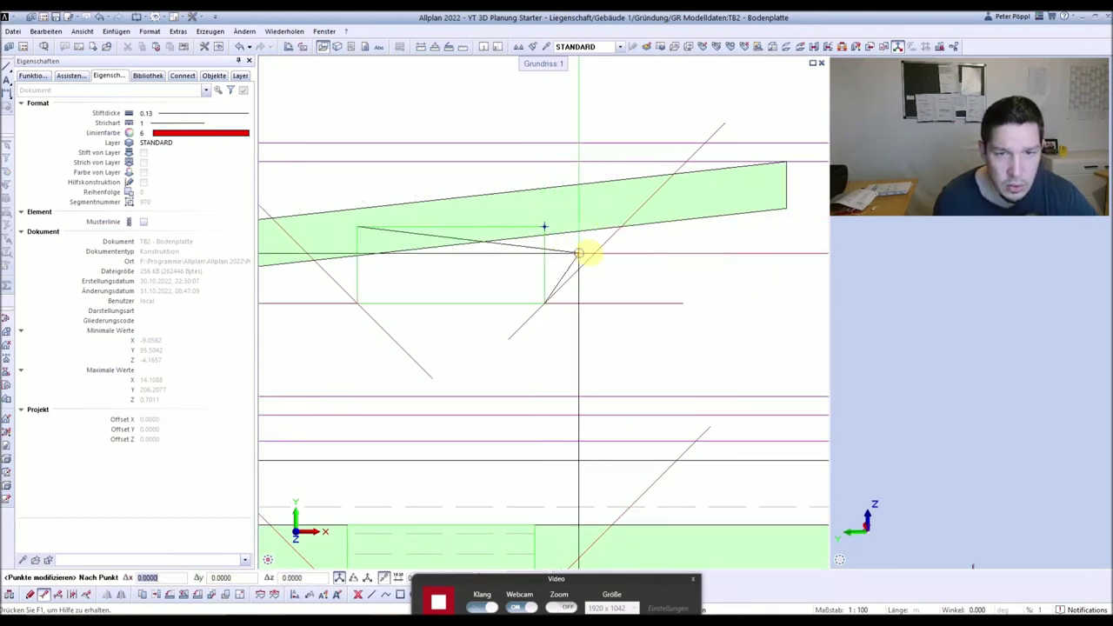
{"action": "left_click", "coordinate": [622, 227]}
{"action": "scroll", "coordinate": [510, 218], "scroll_direction": "down", "scroll_amount": 2}
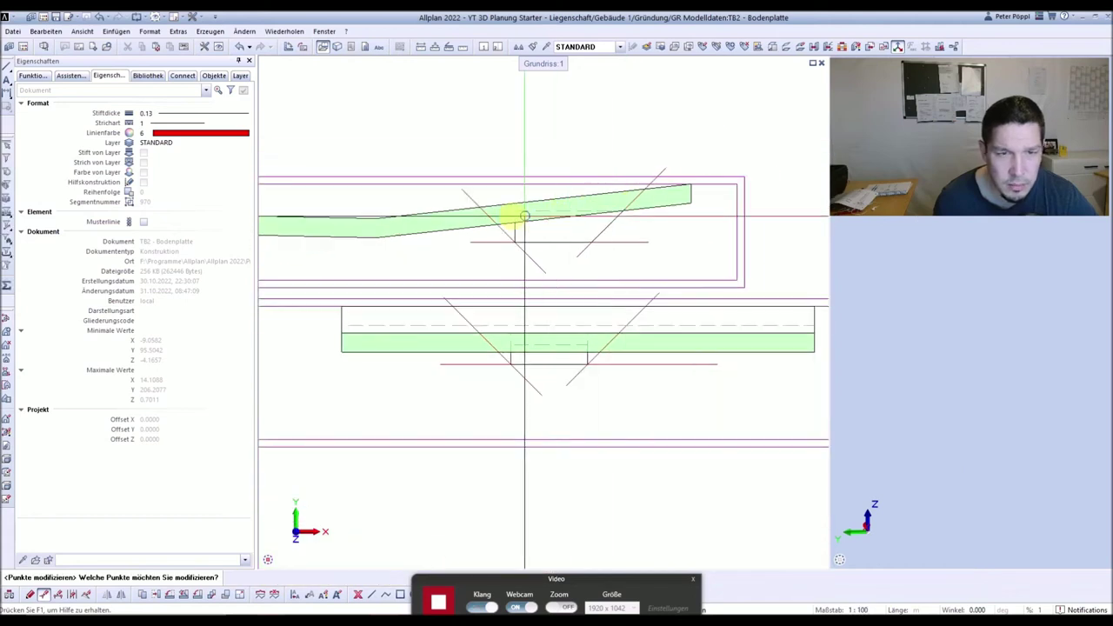
Move the body's upper left corner in the upper section to the intersection of the left 45-degree line and the slab's underside.
{"action": "scroll", "coordinate": [499, 203], "scroll_direction": "up", "scroll_amount": 2}
{"action": "left_click", "coordinate": [543, 209]}
{"action": "left_click", "coordinate": [528, 202]}
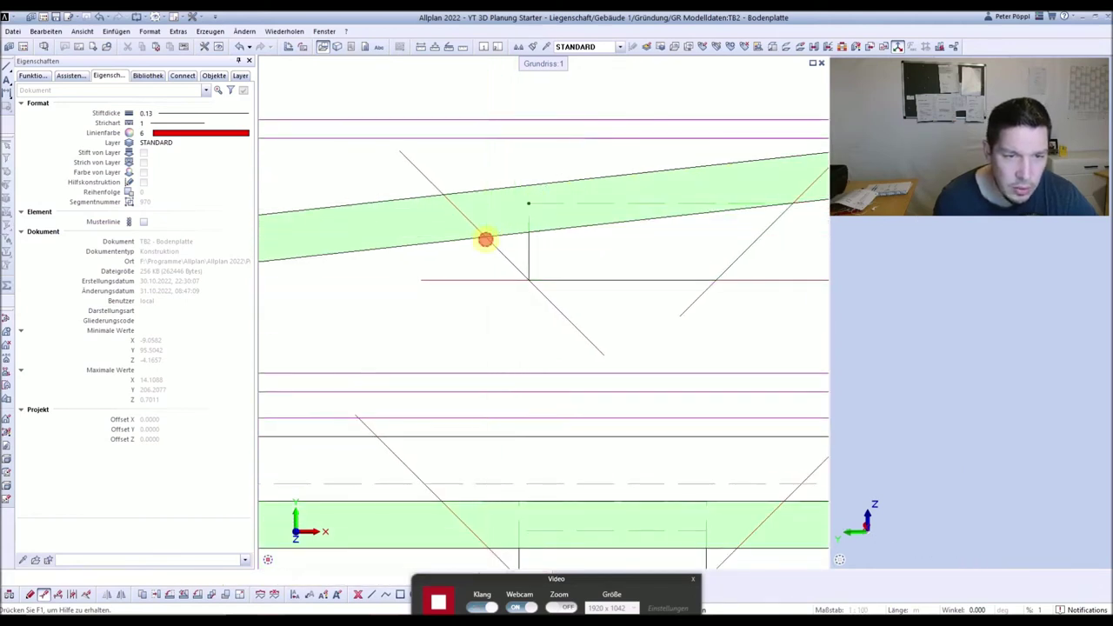
{"action": "left_click", "coordinate": [487, 237]}
{"action": "scroll", "coordinate": [483, 231], "scroll_direction": "down", "scroll_amount": 3}
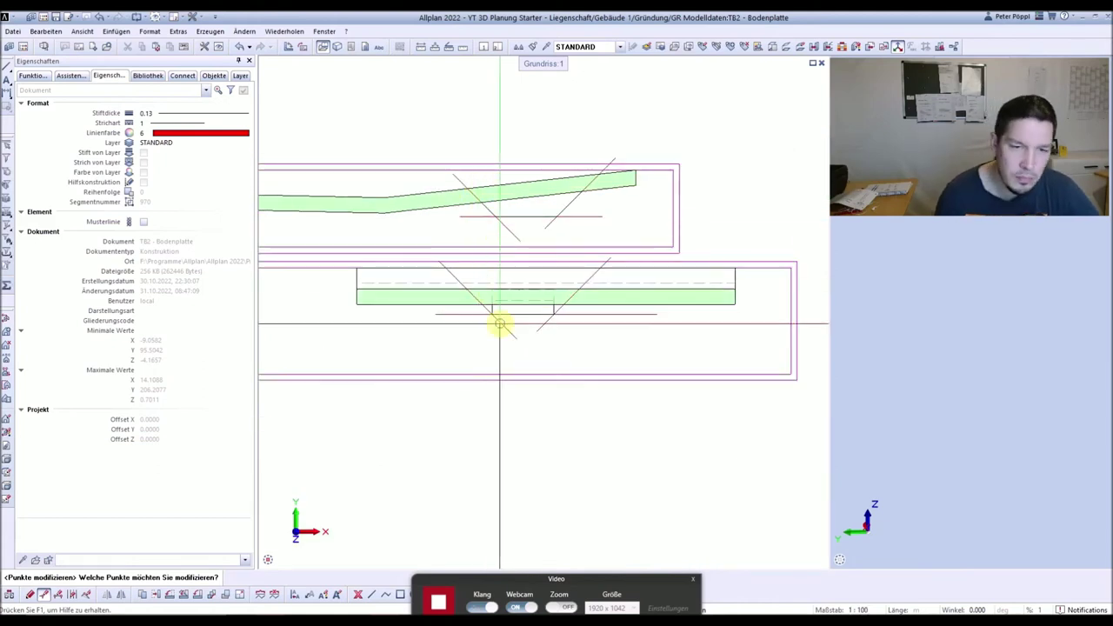
Examine the reshaped pit body under the slab in the lower section and in the 3D view.
{"action": "scroll", "coordinate": [496, 315], "scroll_direction": "up", "scroll_amount": 4}
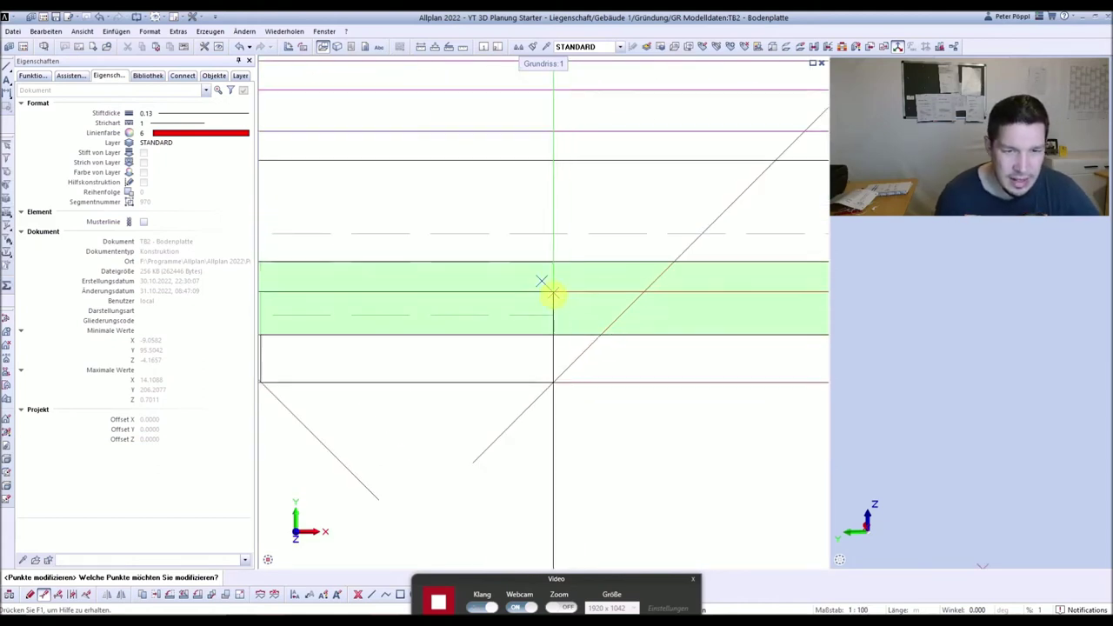
{"action": "scroll", "coordinate": [553, 261], "scroll_direction": "down", "scroll_amount": 3}
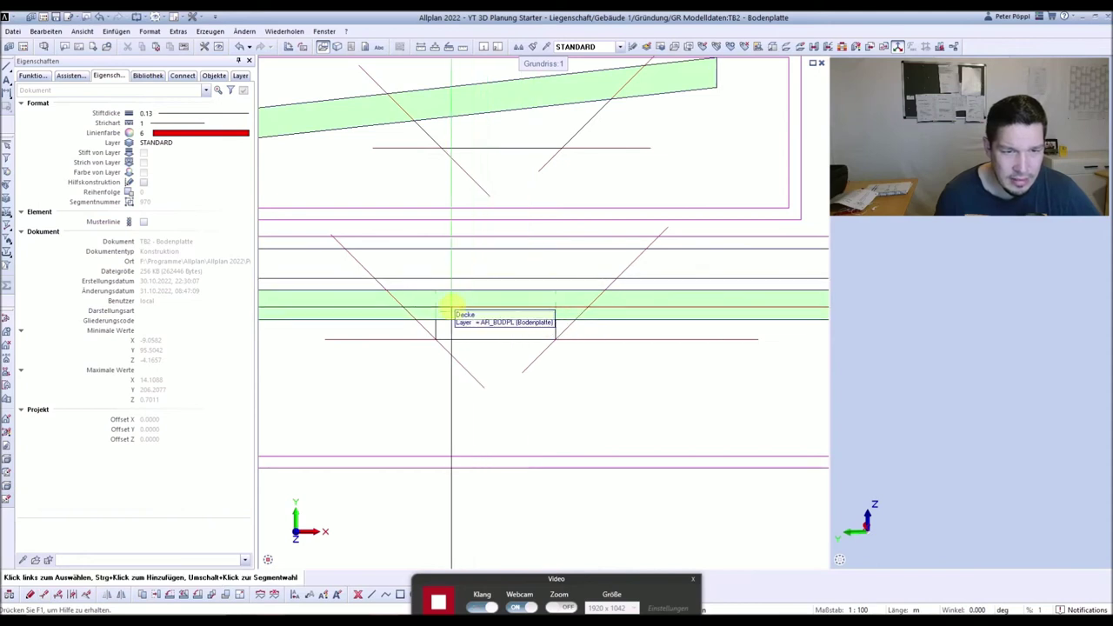
{"action": "scroll", "coordinate": [921, 350], "scroll_direction": "down", "scroll_amount": 6}
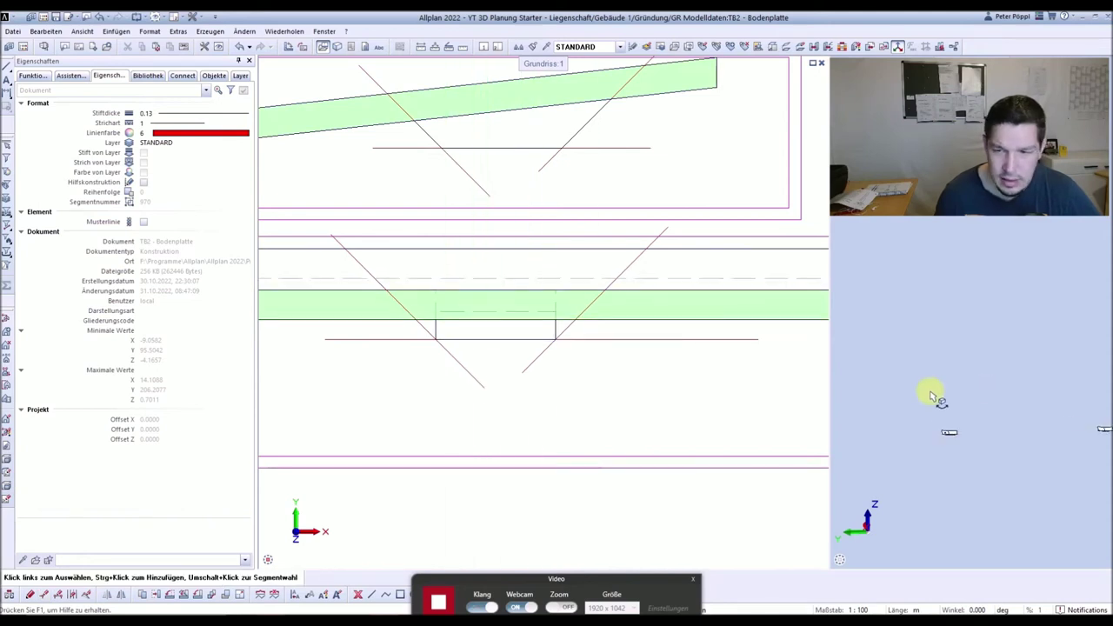
{"action": "scroll", "coordinate": [939, 442], "scroll_direction": "up", "scroll_amount": 4}
{"action": "mouse_move", "coordinate": [956, 366]}
{"action": "left_mouse_down"}
{"action": "mouse_move", "coordinate": [959, 447]}
{"action": "mouse_move", "coordinate": [951, 367]}
{"action": "left_mouse_up"}
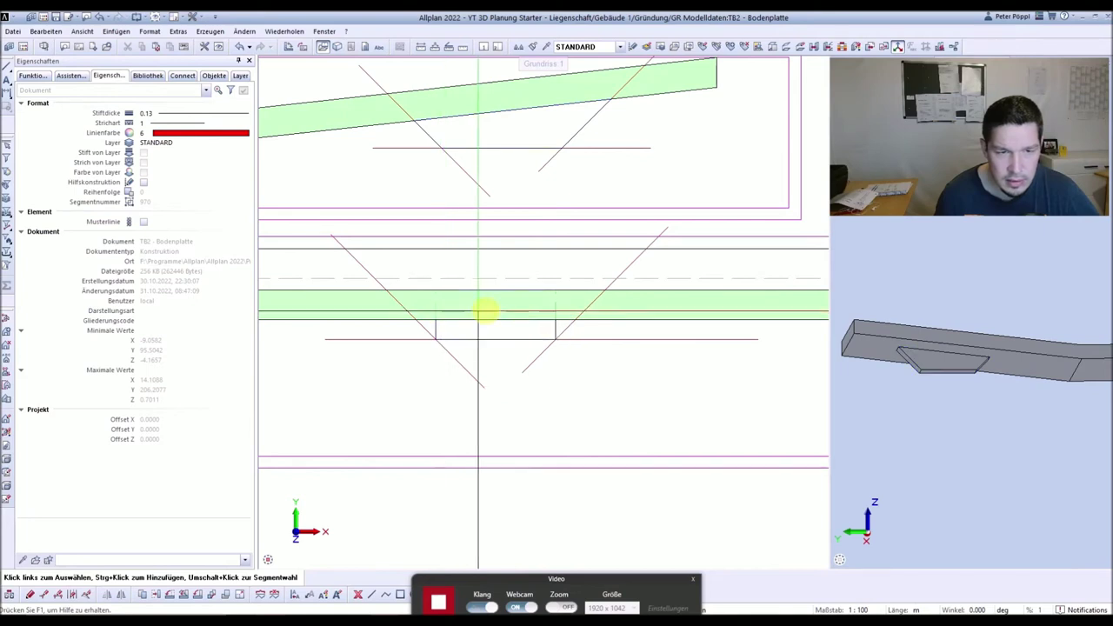
{"action": "scroll", "coordinate": [1001, 372], "scroll_direction": "up", "scroll_amount": 3}
{"action": "left_click_drag", "start_coordinate": [977, 345], "coordinate": [1010, 395]}
{"action": "left_click_drag", "start_coordinate": [1011, 397], "coordinate": [980, 298]}
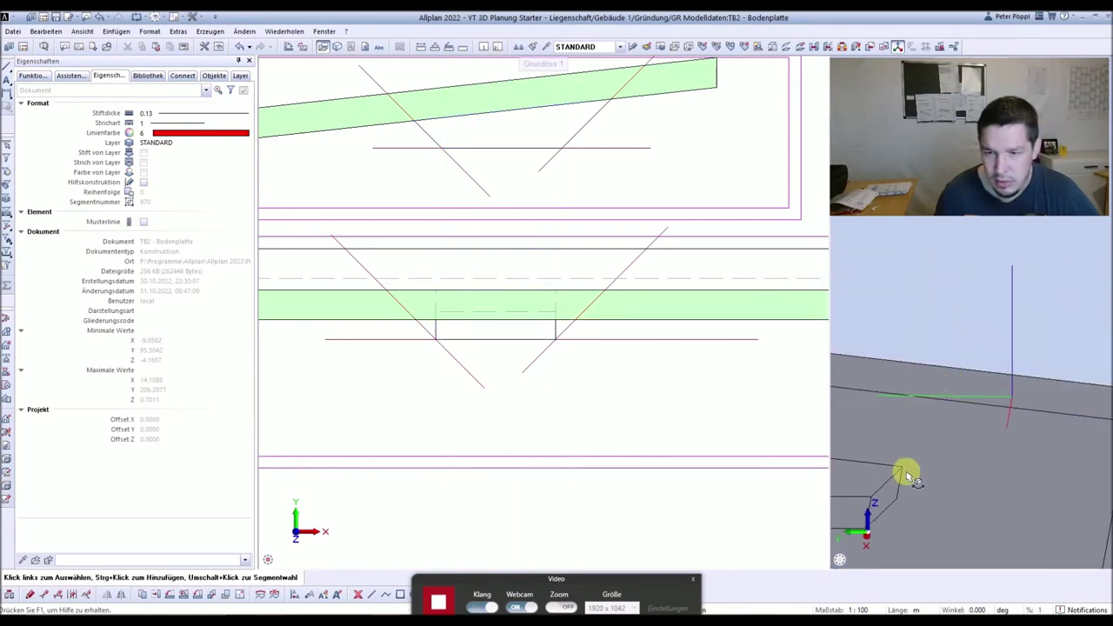
{"action": "scroll", "coordinate": [1001, 461], "scroll_direction": "down", "scroll_amount": 2}
{"action": "scroll", "coordinate": [974, 468], "scroll_direction": "up", "scroll_amount": 2}
{"action": "scroll", "coordinate": [1044, 451], "scroll_direction": "down", "scroll_amount": 2}
{"action": "scroll", "coordinate": [999, 446], "scroll_direction": "up", "scroll_amount": 2}
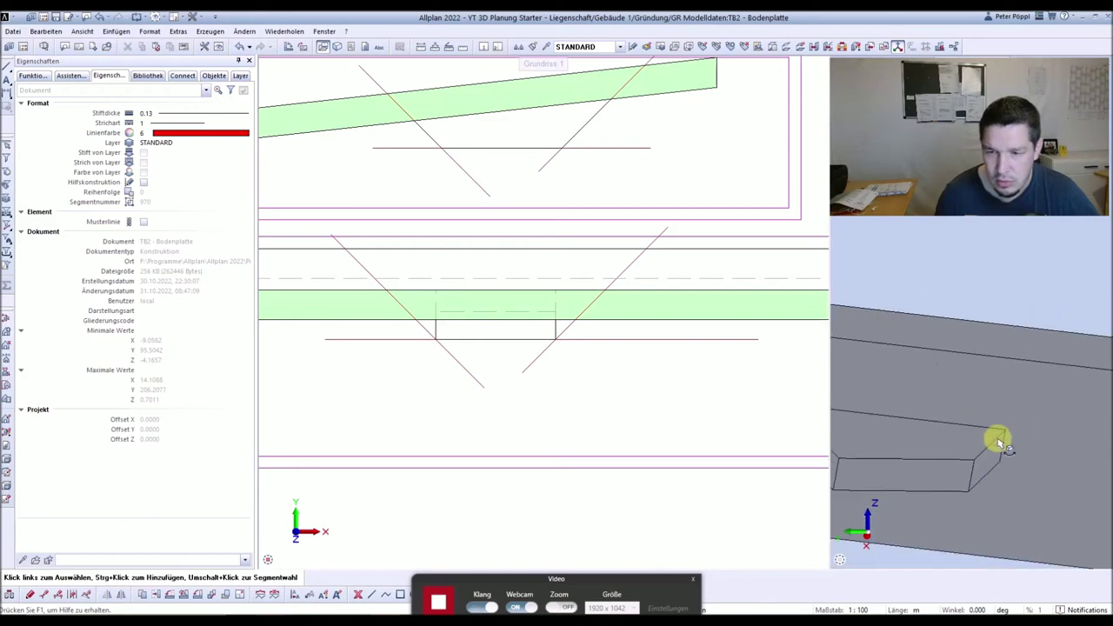
{"action": "scroll", "coordinate": [1005, 466], "scroll_direction": "down", "scroll_amount": 3}
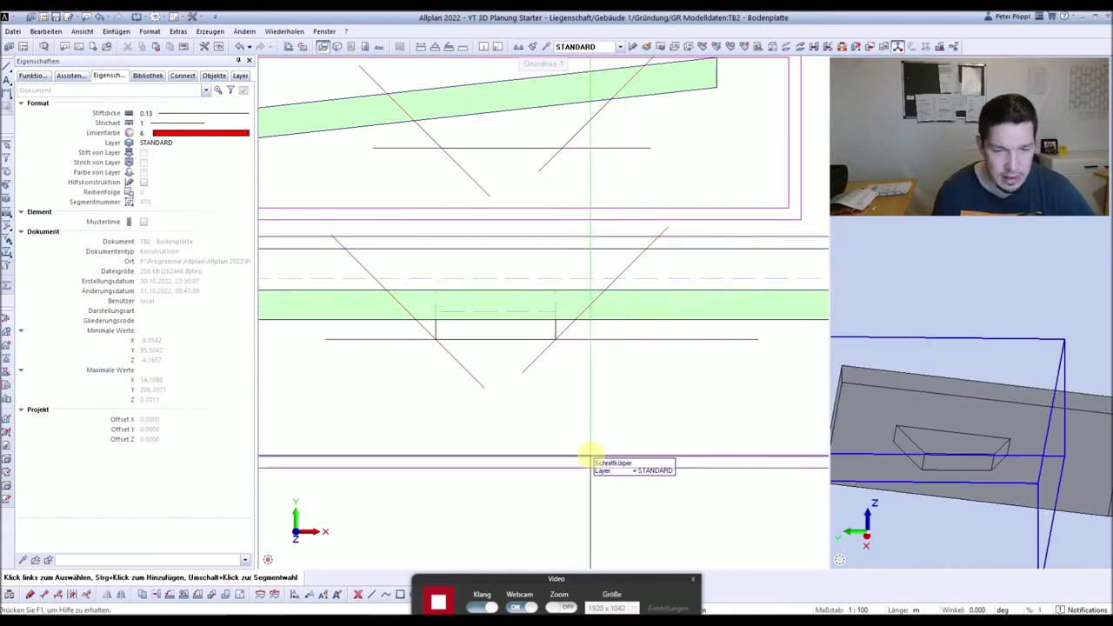
Move the body's uppermost right corner in the lower section to where the right 45-degree line meets the slab's top edge, using Flächen kippen.
{"action": "key", "text": "p"}
{"action": "left_click_drag", "start_coordinate": [543, 270], "coordinate": [567, 301]}
{"action": "left_click", "coordinate": [557, 292]}
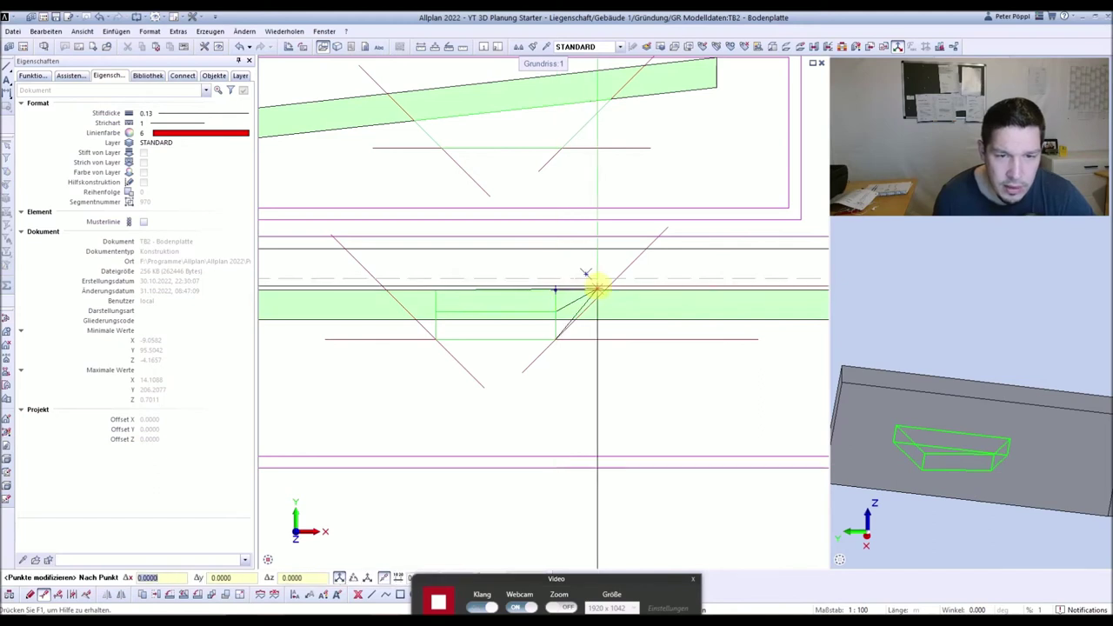
{"action": "scroll", "coordinate": [600, 289], "scroll_direction": "up", "scroll_amount": 3}
{"action": "scroll", "coordinate": [567, 283], "scroll_direction": "up", "scroll_amount": 4}
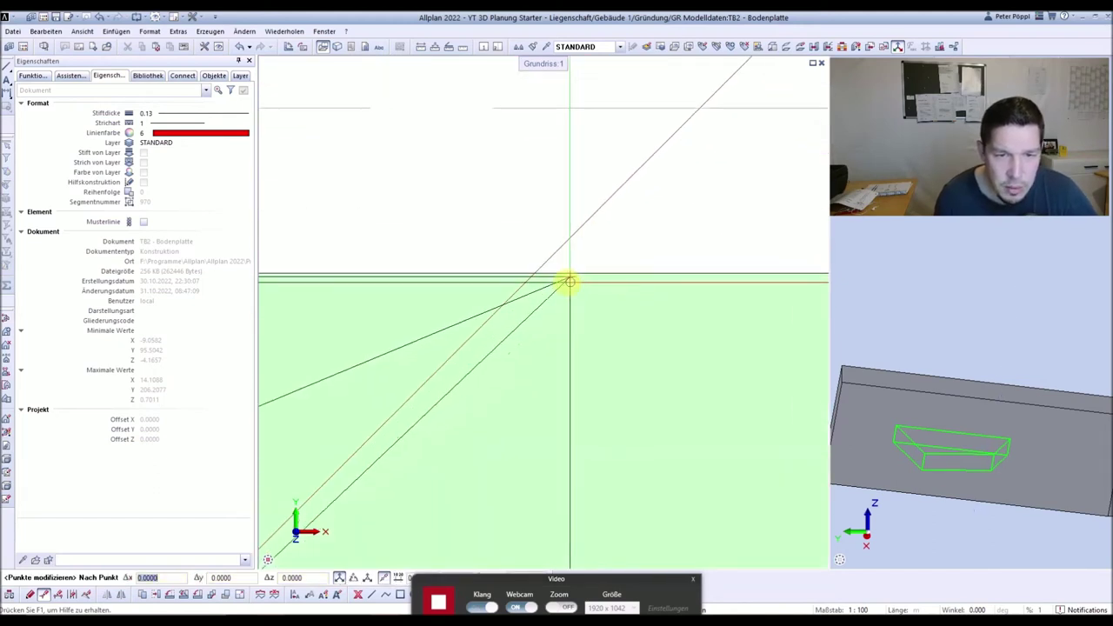
{"action": "left_click", "coordinate": [525, 273]}
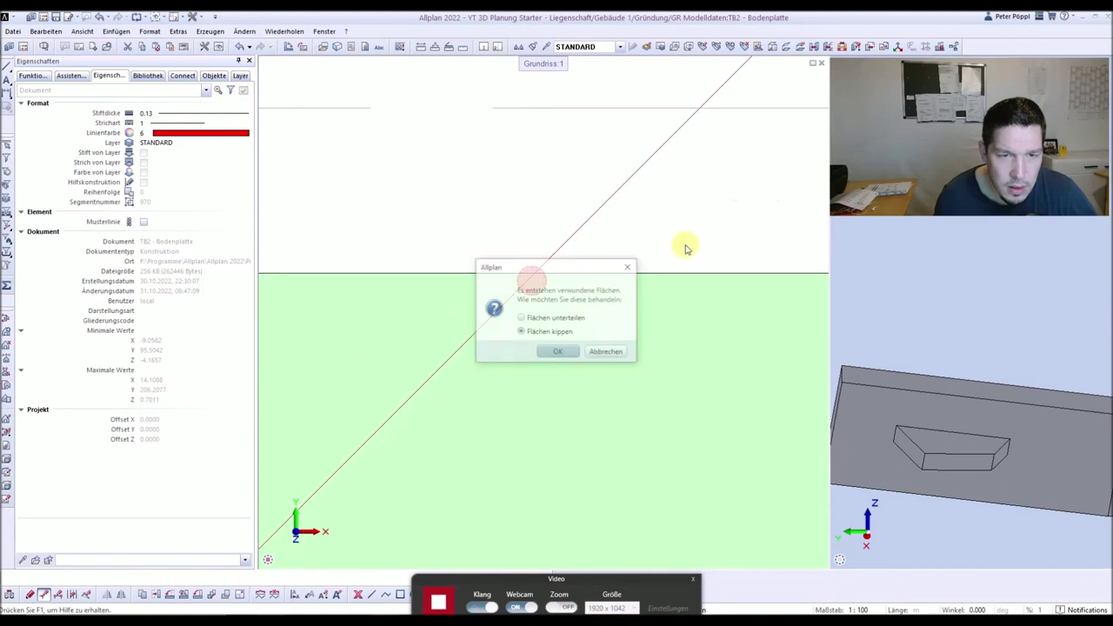
{"action": "left_click", "coordinate": [557, 352]}
{"action": "scroll", "coordinate": [666, 304], "scroll_direction": "down", "scroll_amount": 3}
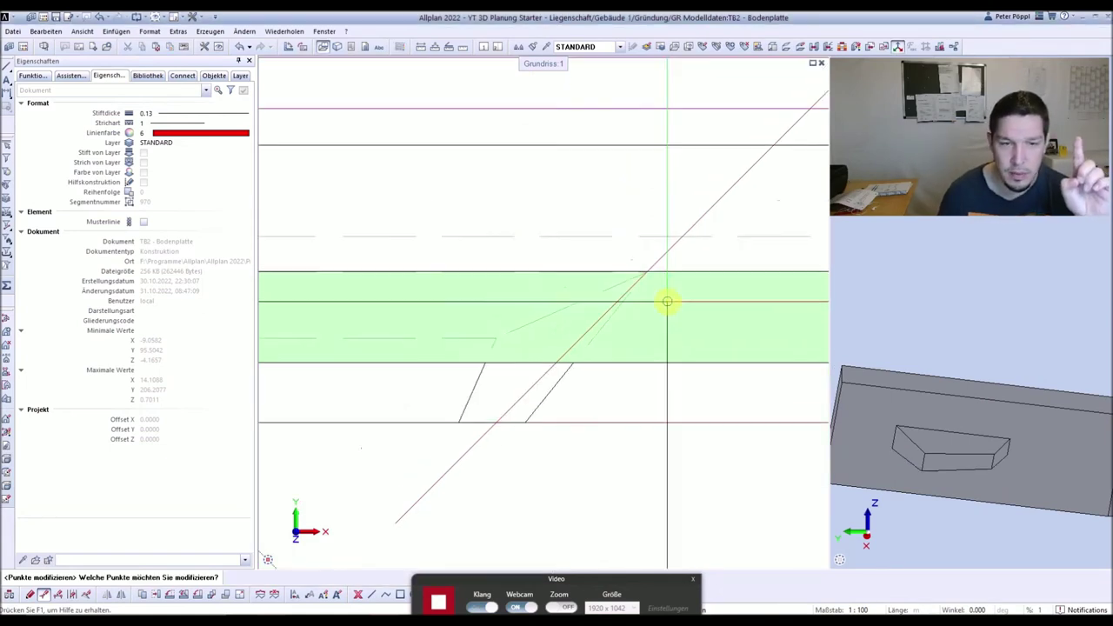
Move the body's uppermost left corner in the lower section to where the left 45-degree line meets the slab's top edge, using Flächen kippen.
{"action": "scroll", "coordinate": [379, 278], "scroll_direction": "up", "scroll_amount": 4}
{"action": "scroll", "coordinate": [379, 278], "scroll_direction": "up", "scroll_amount": 2}
{"action": "left_click_drag", "start_coordinate": [394, 256], "coordinate": [421, 267]}
{"action": "left_click", "coordinate": [412, 255]}
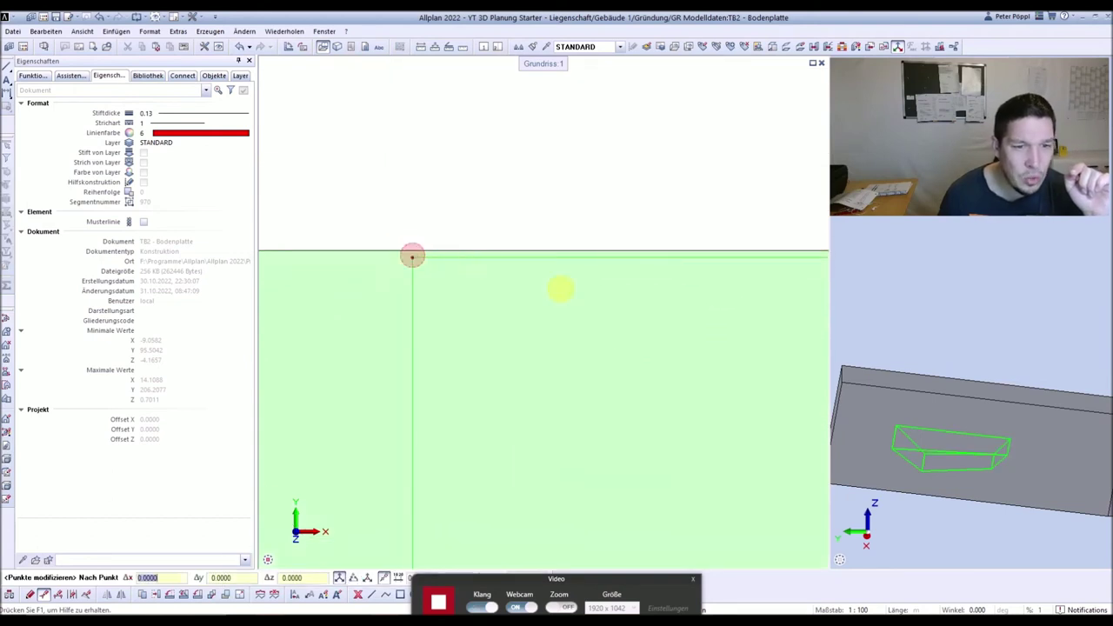
{"action": "scroll", "coordinate": [574, 304], "scroll_direction": "down", "scroll_amount": 5}
{"action": "scroll", "coordinate": [439, 314], "scroll_direction": "up", "scroll_amount": 2}
{"action": "scroll", "coordinate": [439, 314], "scroll_direction": "up", "scroll_amount": 2}
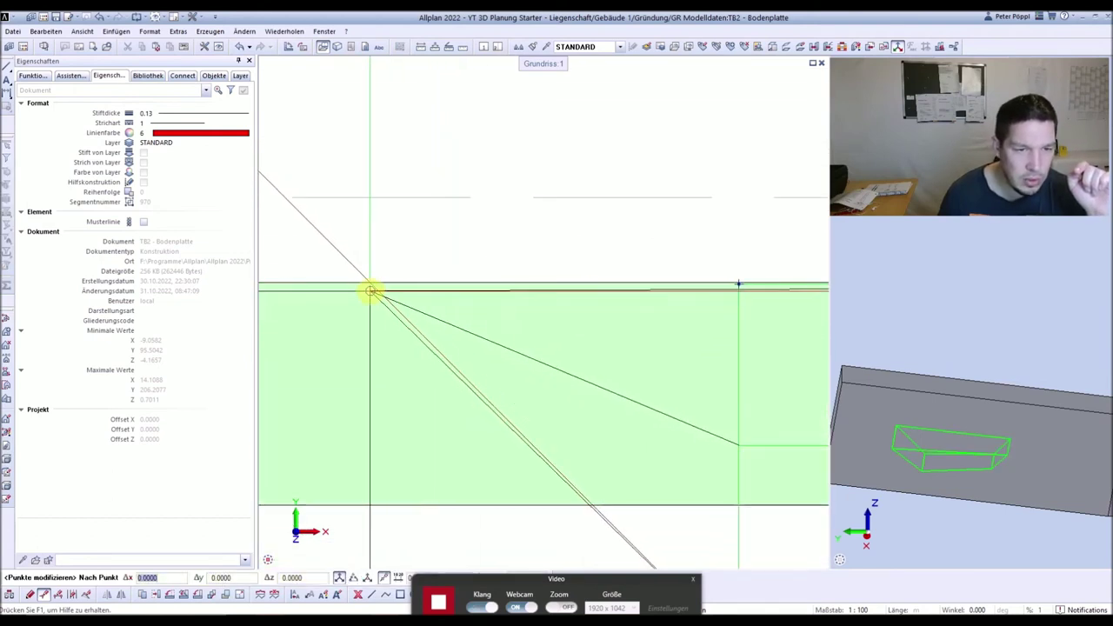
{"action": "left_click", "coordinate": [370, 284]}
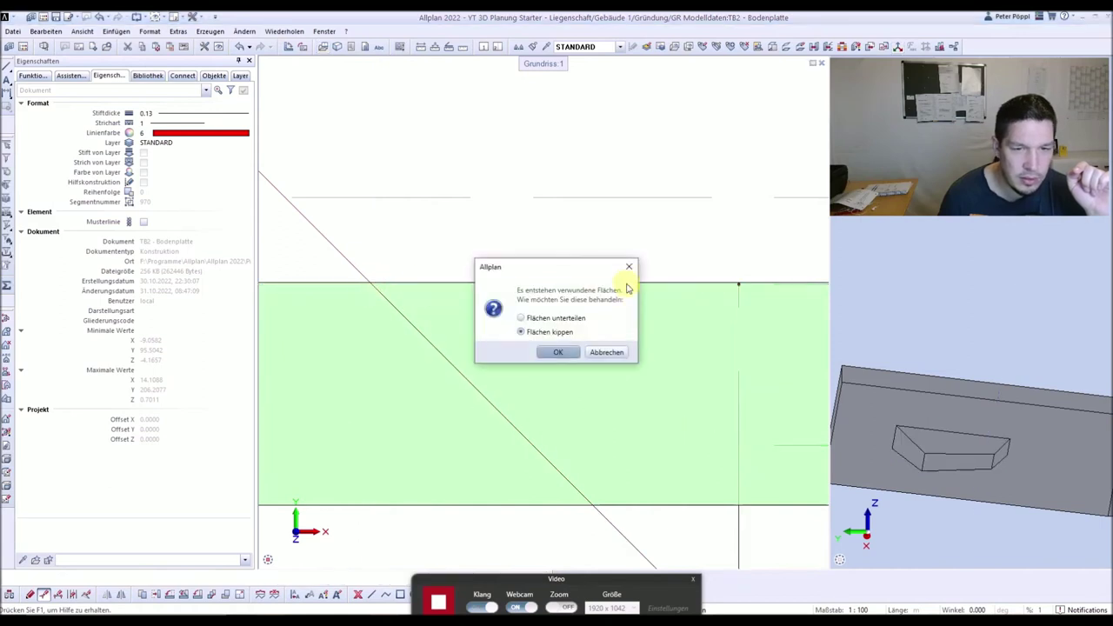
{"action": "left_click", "coordinate": [557, 351]}
{"action": "scroll", "coordinate": [593, 223], "scroll_direction": "down", "scroll_amount": 5}
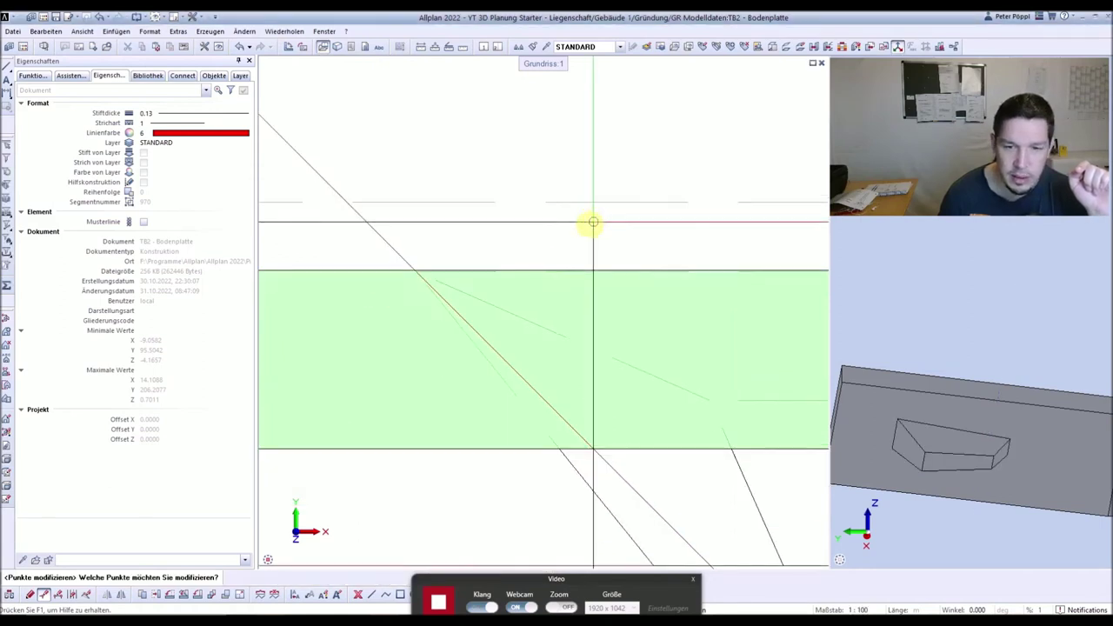
Check the pit body in the 3D view, and delete both sections together with the construction lines drawn in them.
{"action": "scroll", "coordinate": [563, 340], "scroll_direction": "down", "scroll_amount": 2}
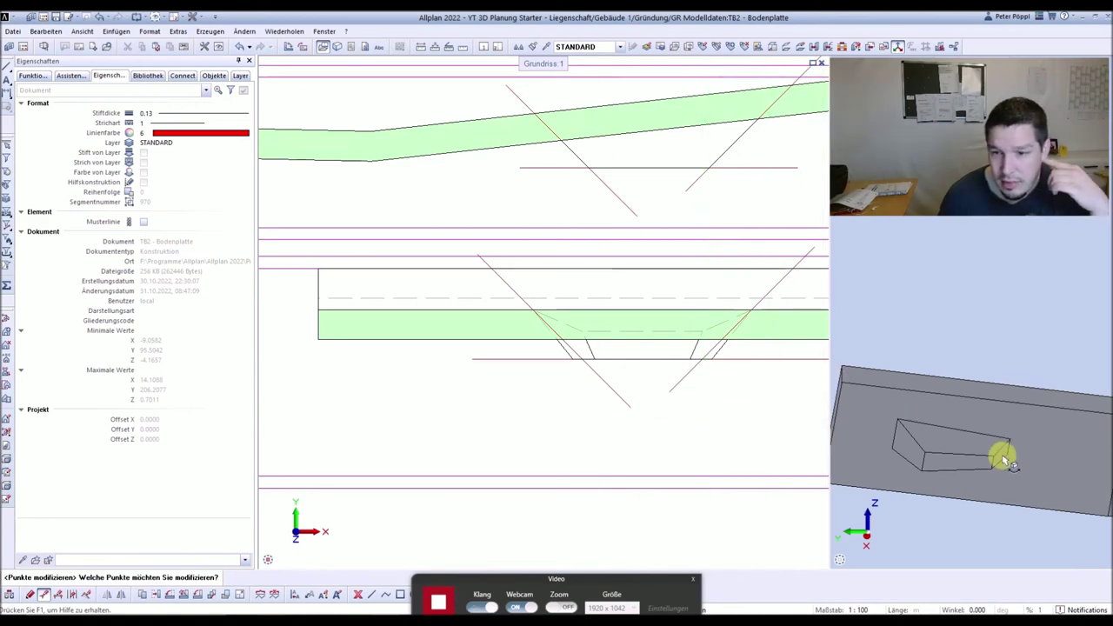
{"action": "left_click_drag", "start_coordinate": [1047, 446], "coordinate": [880, 432]}
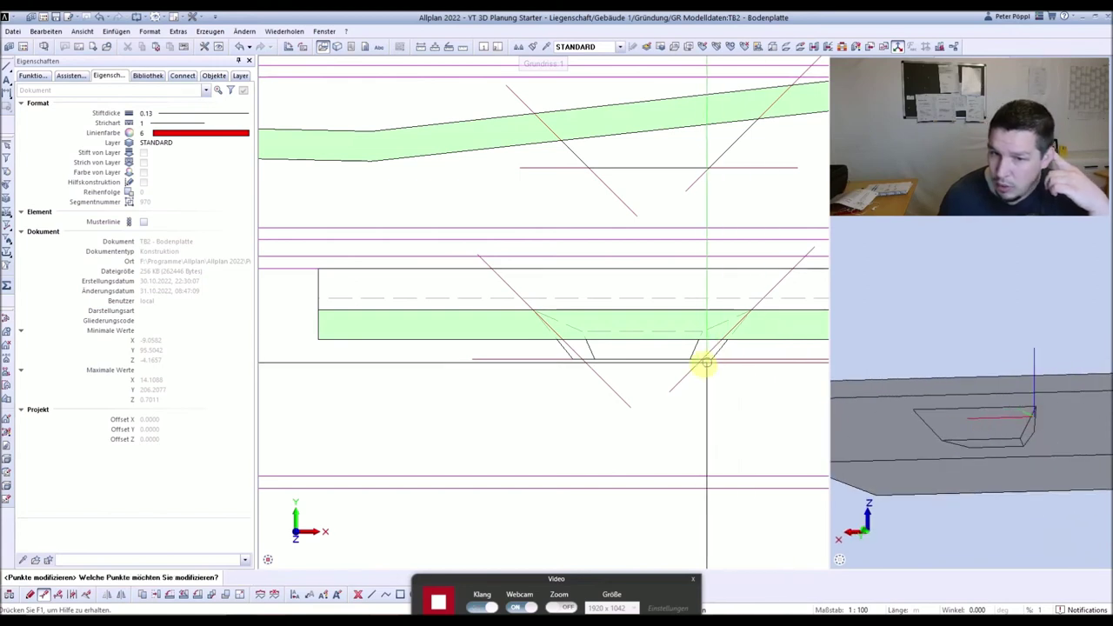
{"action": "middle_click_drag", "start_coordinate": [1016, 439], "coordinate": [1111, 400], "text": "shift"}
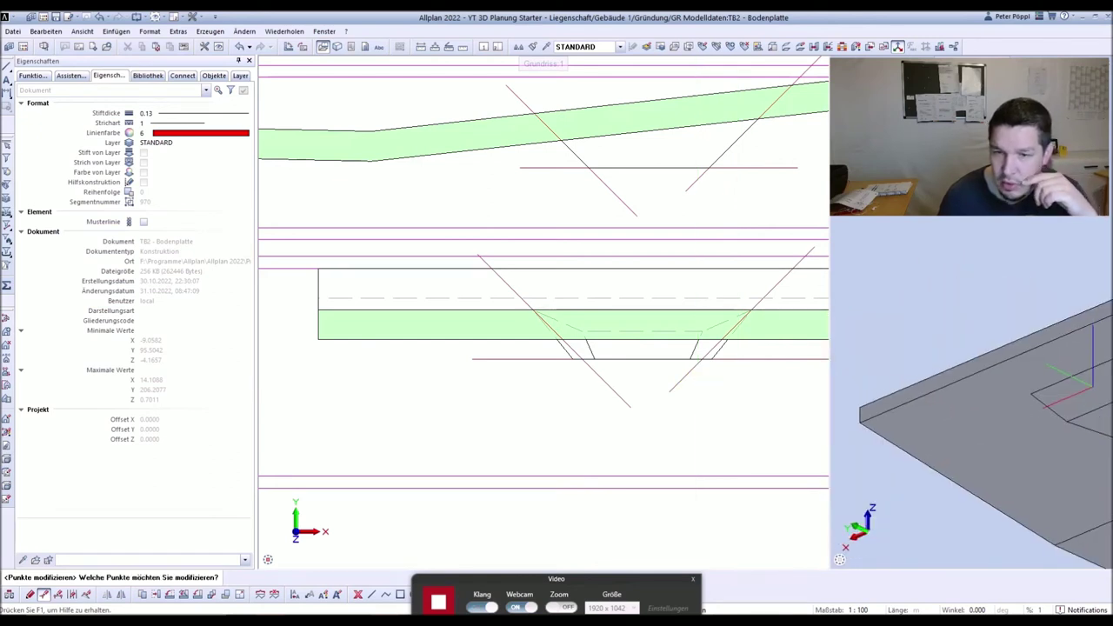
{"action": "scroll", "coordinate": [566, 325], "scroll_direction": "down", "scroll_amount": 5}
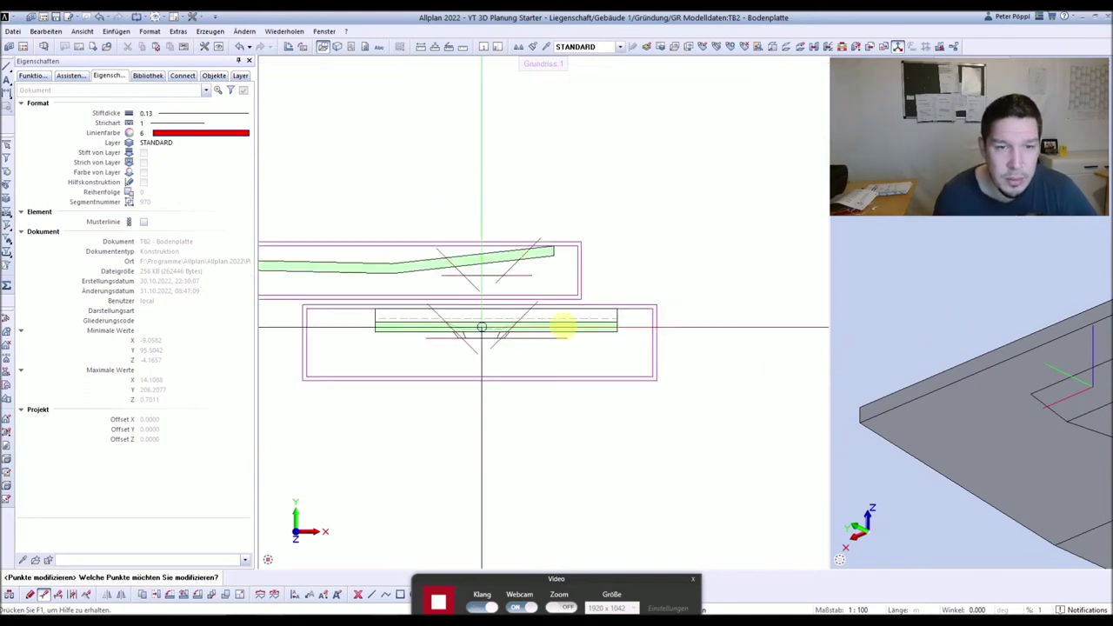
{"action": "key", "text": "Escape"}
{"action": "left_click_drag", "start_coordinate": [688, 403], "coordinate": [474, 233]}
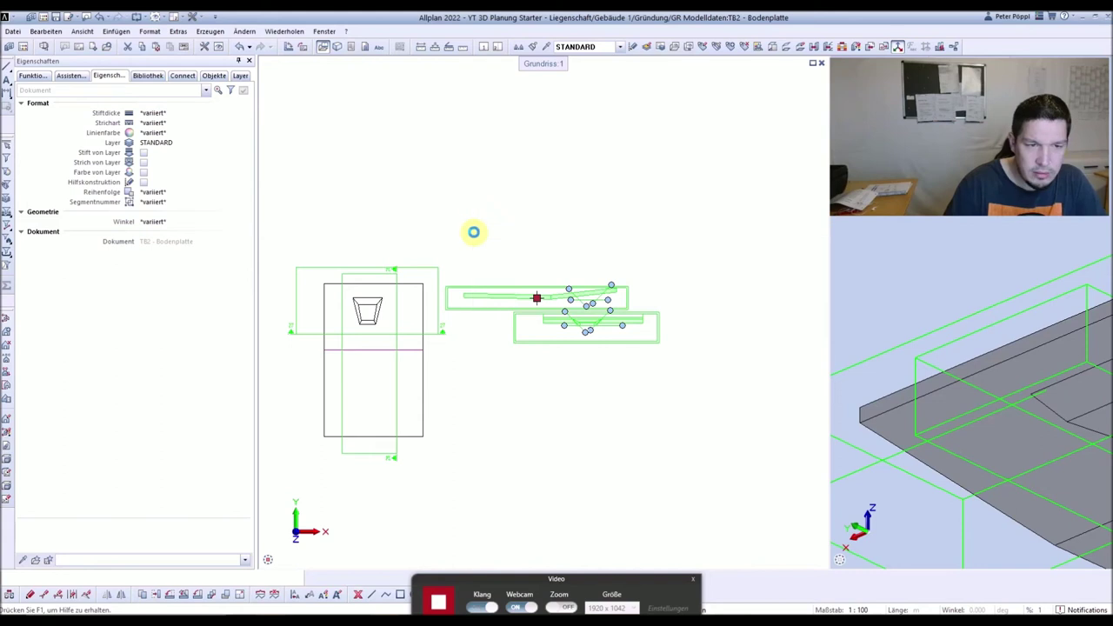
{"action": "key", "text": "Delete"}
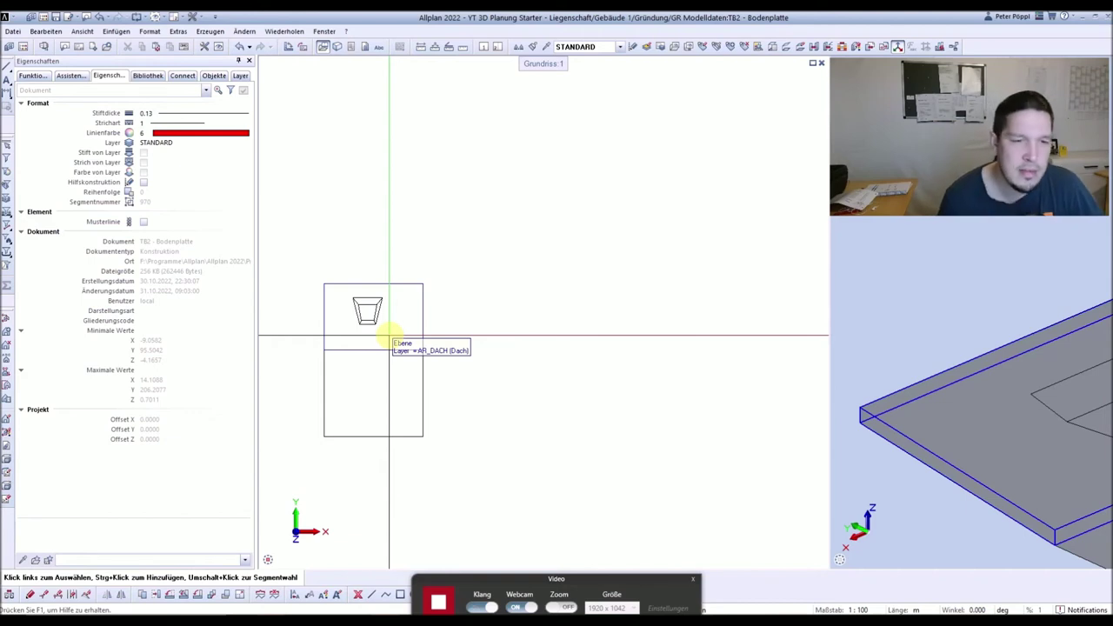
Examine the slab with the pit body in the 3D view from below and from above.
{"action": "scroll", "coordinate": [971, 342], "scroll_direction": "down", "scroll_amount": 5}
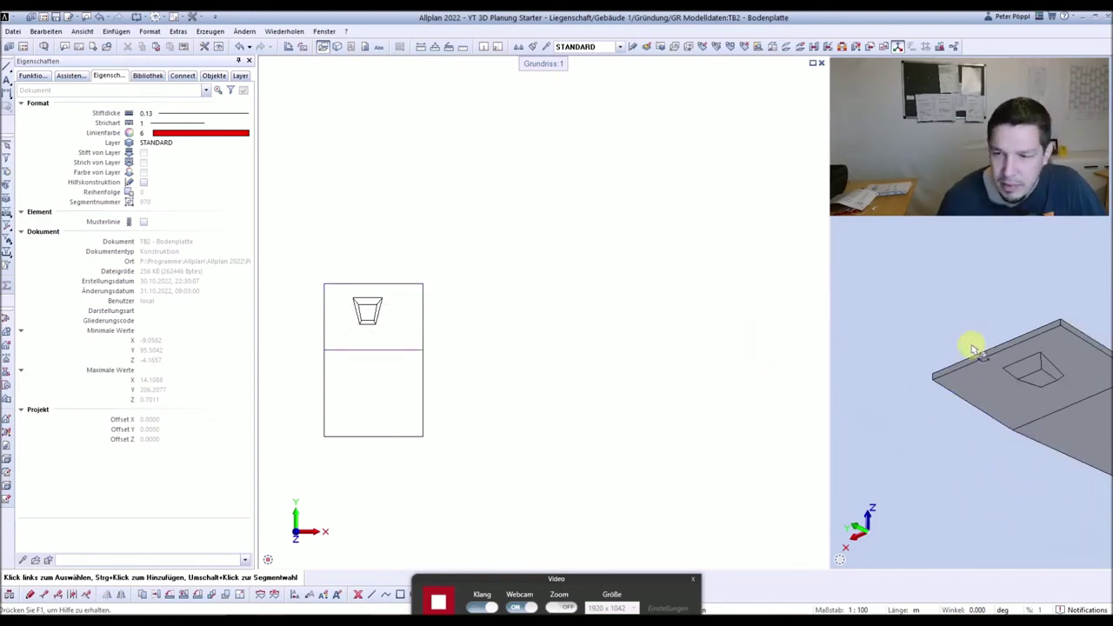
{"action": "left_click_drag", "start_coordinate": [1056, 380], "coordinate": [1048, 273]}
{"action": "mouse_move", "coordinate": [844, 559]}
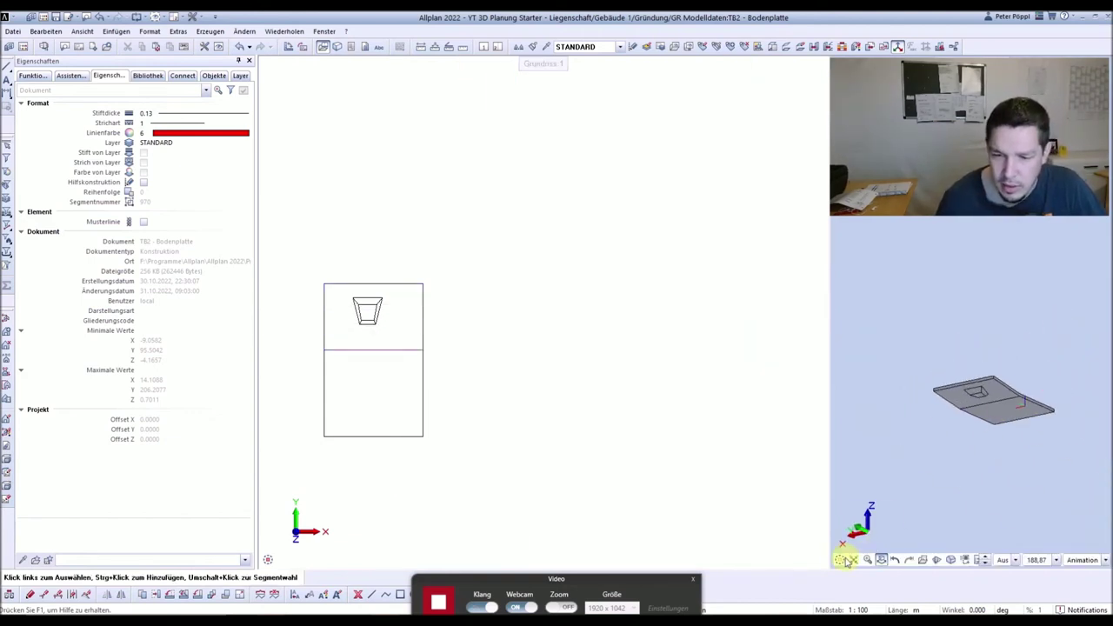
{"action": "left_click", "coordinate": [853, 533]}
{"action": "scroll", "coordinate": [977, 433], "scroll_direction": "up", "scroll_amount": 5}
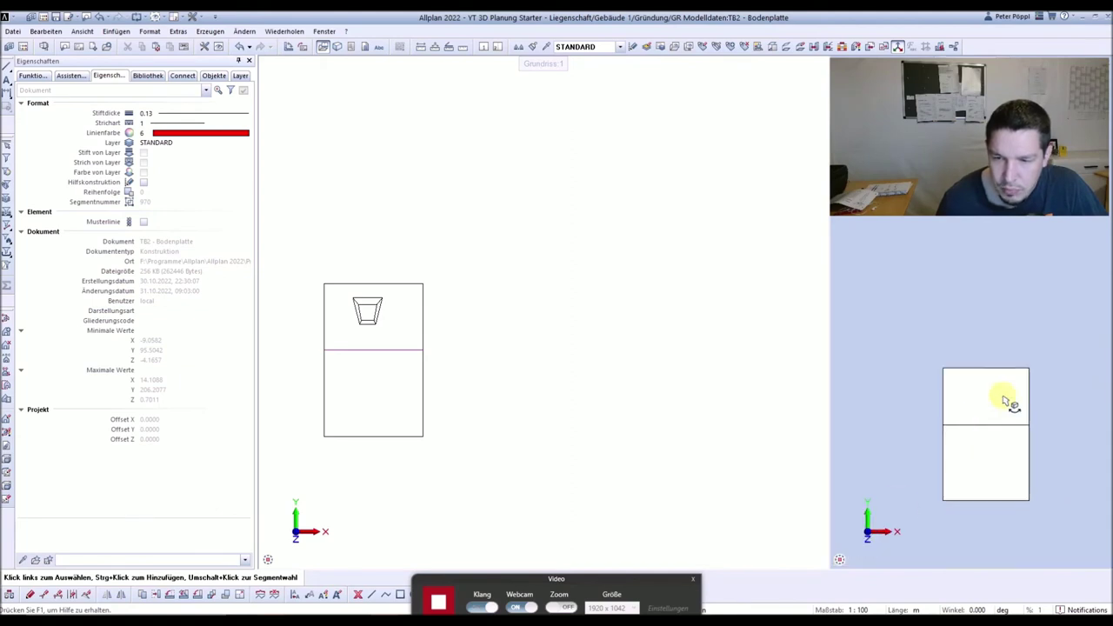
{"action": "left_click_drag", "start_coordinate": [1002, 397], "coordinate": [905, 438]}
{"action": "scroll", "coordinate": [886, 538], "scroll_direction": "down", "scroll_amount": 5}
{"action": "scroll", "coordinate": [922, 457], "scroll_direction": "up", "scroll_amount": 4}
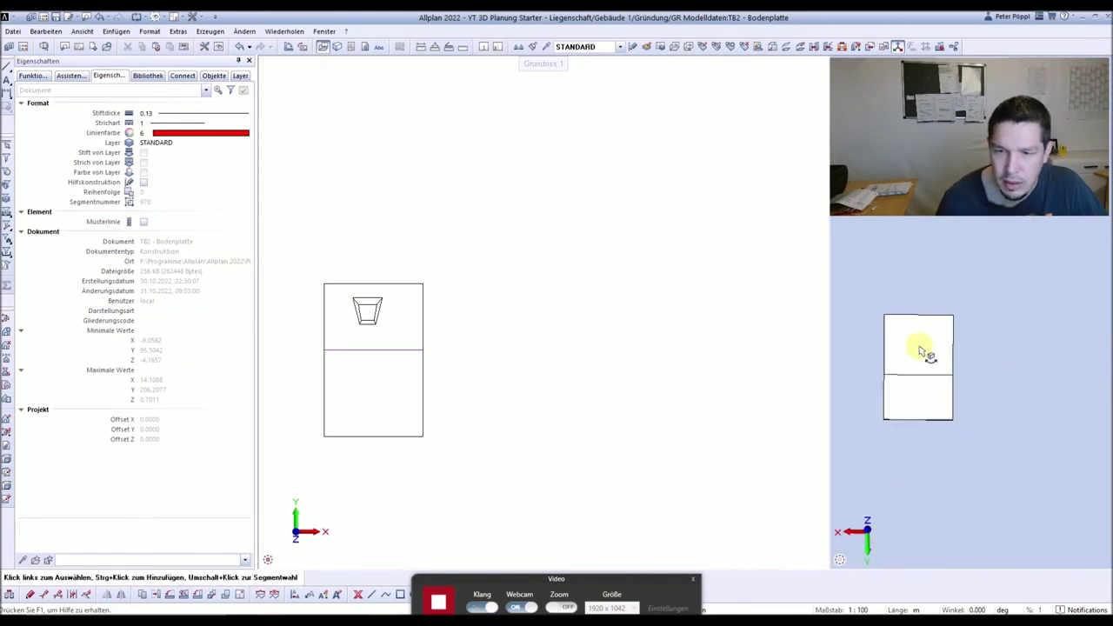
{"action": "scroll", "coordinate": [922, 347], "scroll_direction": "up", "scroll_amount": 3}
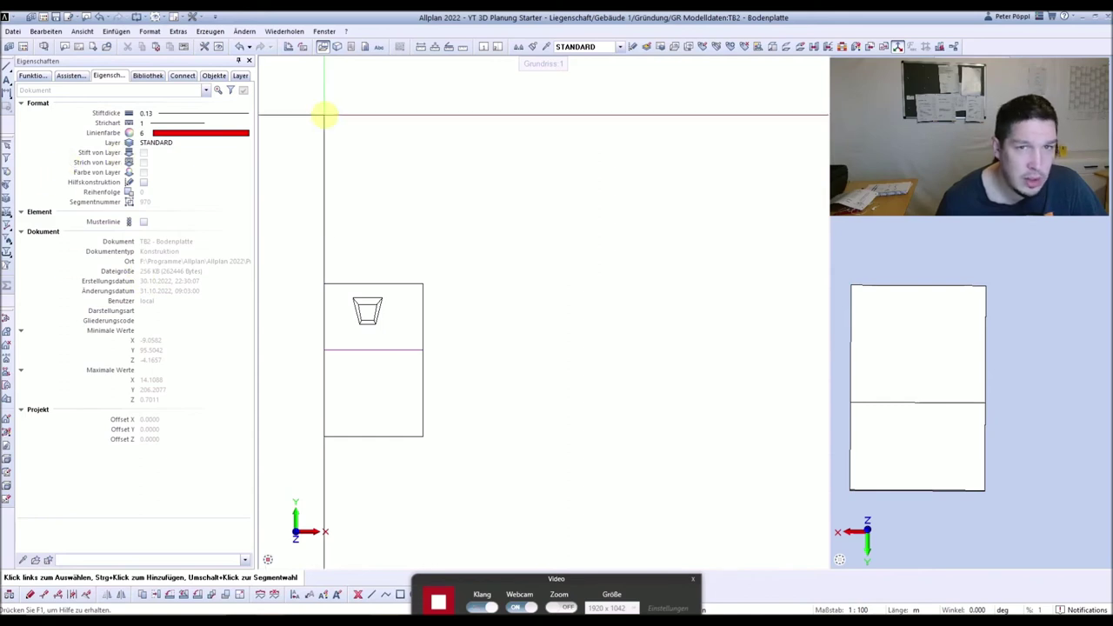
Search the functions for "elemente wandeln" and start Elemente wandeln.
{"action": "left_click", "coordinate": [44, 76]}
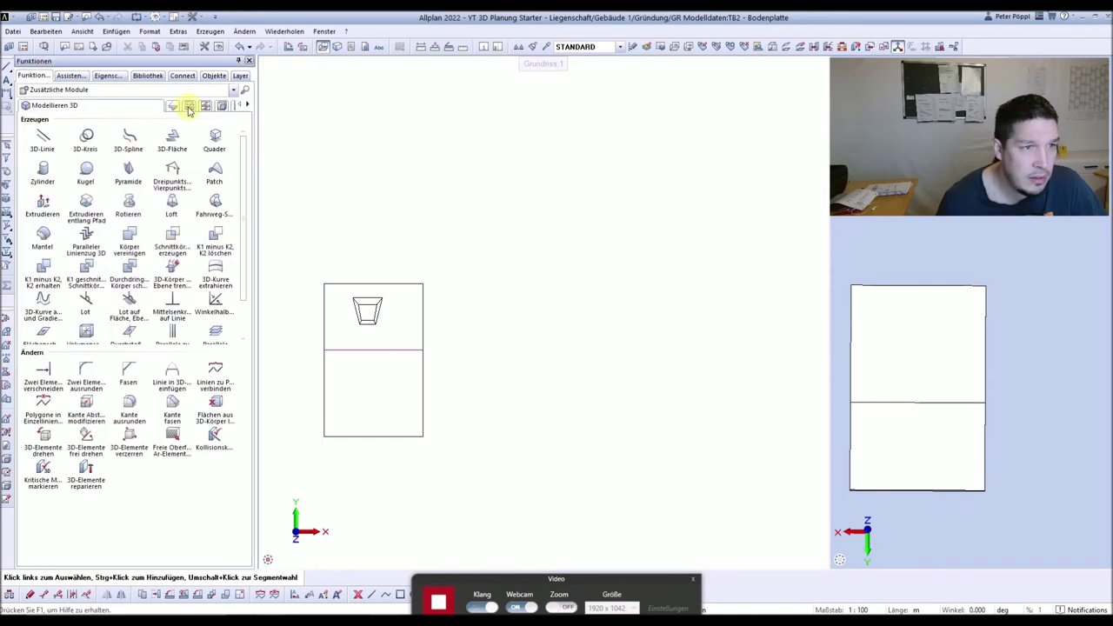
{"action": "left_click", "coordinate": [249, 91]}
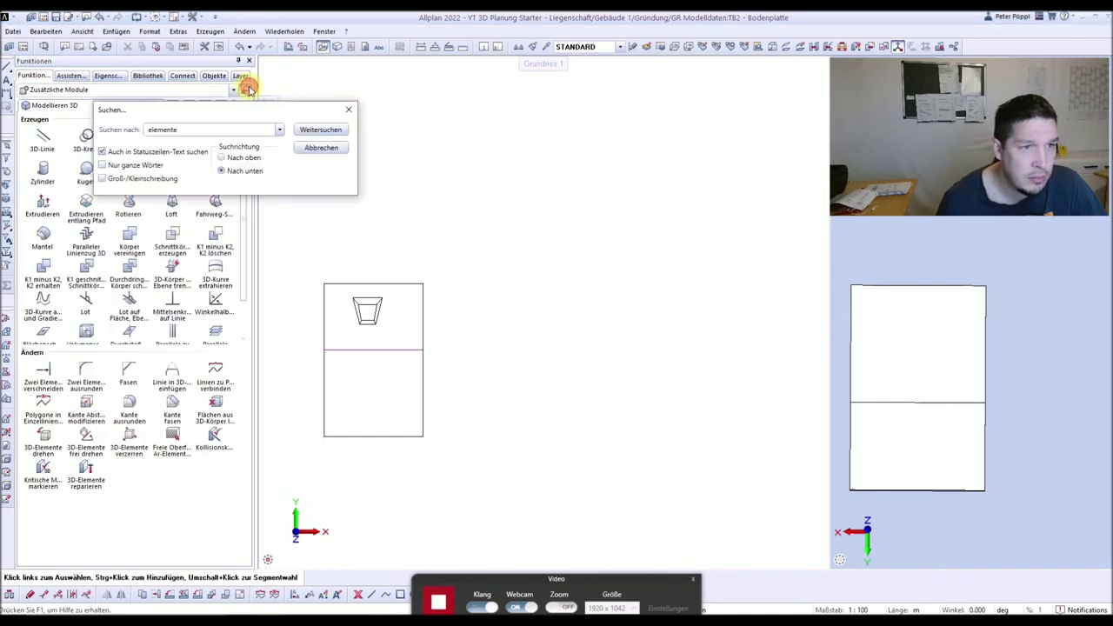
{"action": "left_click", "coordinate": [331, 133]}
{"action": "left_click", "coordinate": [330, 132]}
{"action": "left_click", "coordinate": [329, 132]}
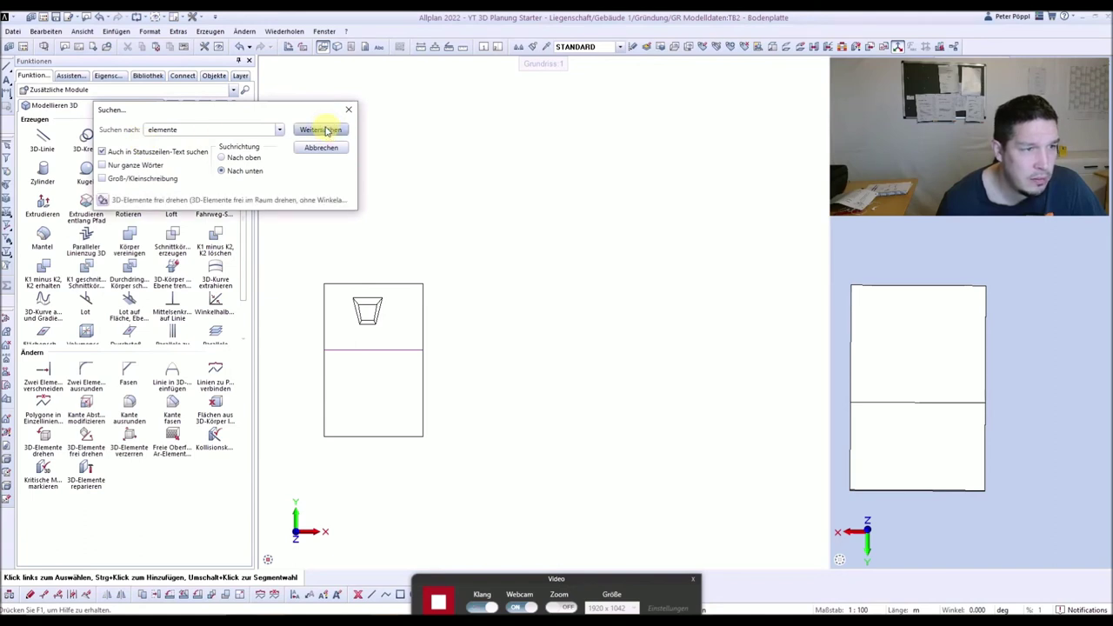
{"action": "left_click", "coordinate": [326, 131]}
{"action": "left_click", "coordinate": [326, 130]}
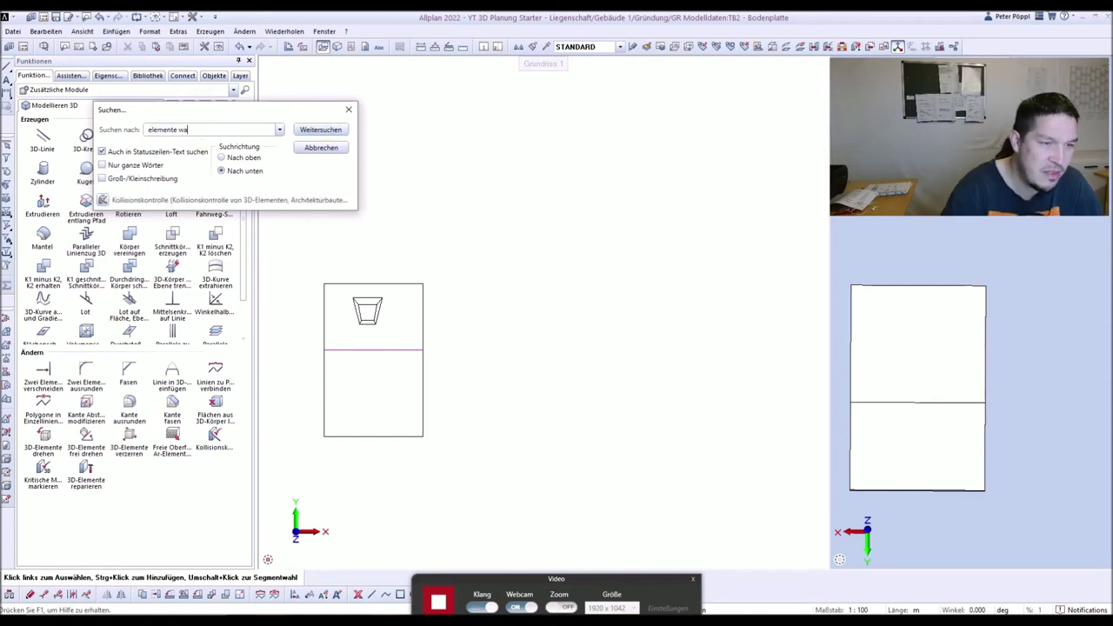
{"action": "key", "text": "Return"}
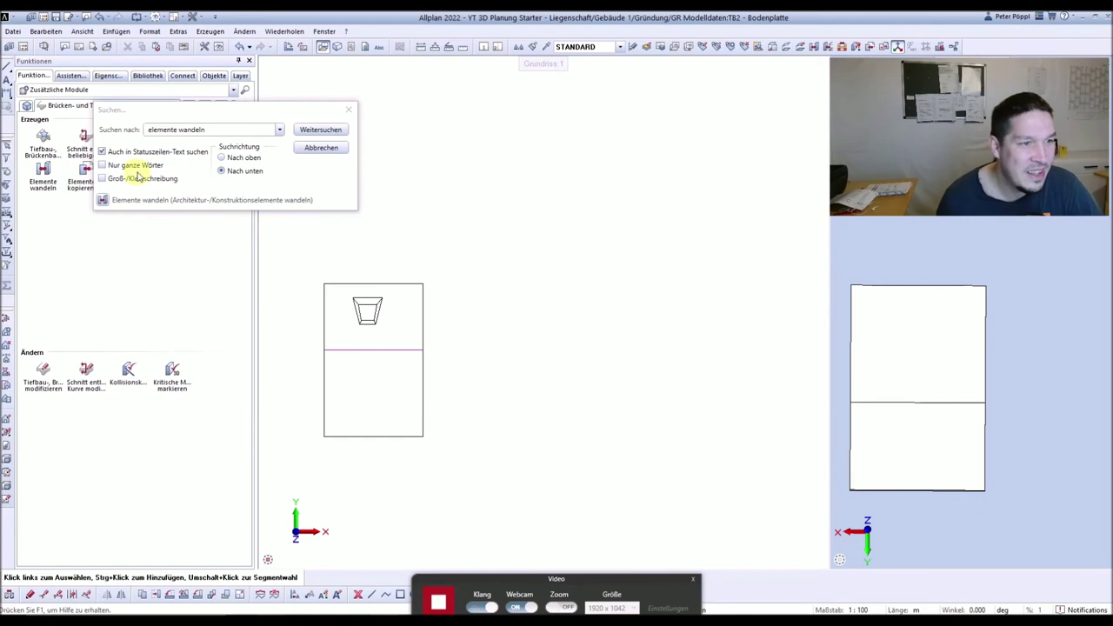
{"action": "left_click", "coordinate": [102, 200]}
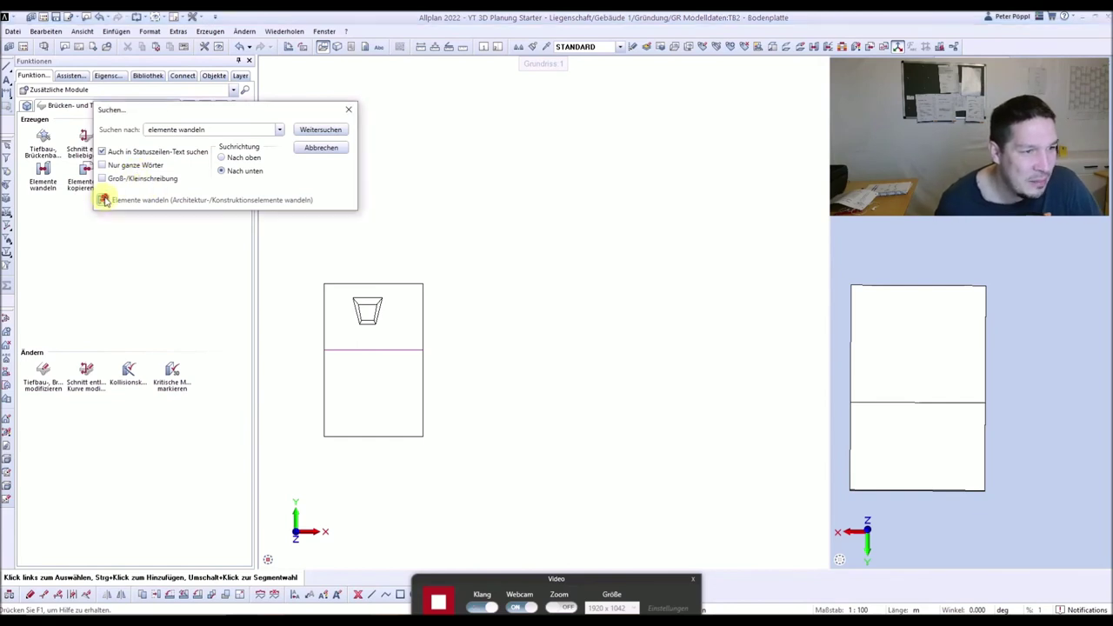
Convert the base slab with the type Architektur, Mengenkörper in 3D-Körper, selecting it in plan through the architectural component filter.
{"action": "left_click_drag", "start_coordinate": [149, 191], "coordinate": [489, 134]}
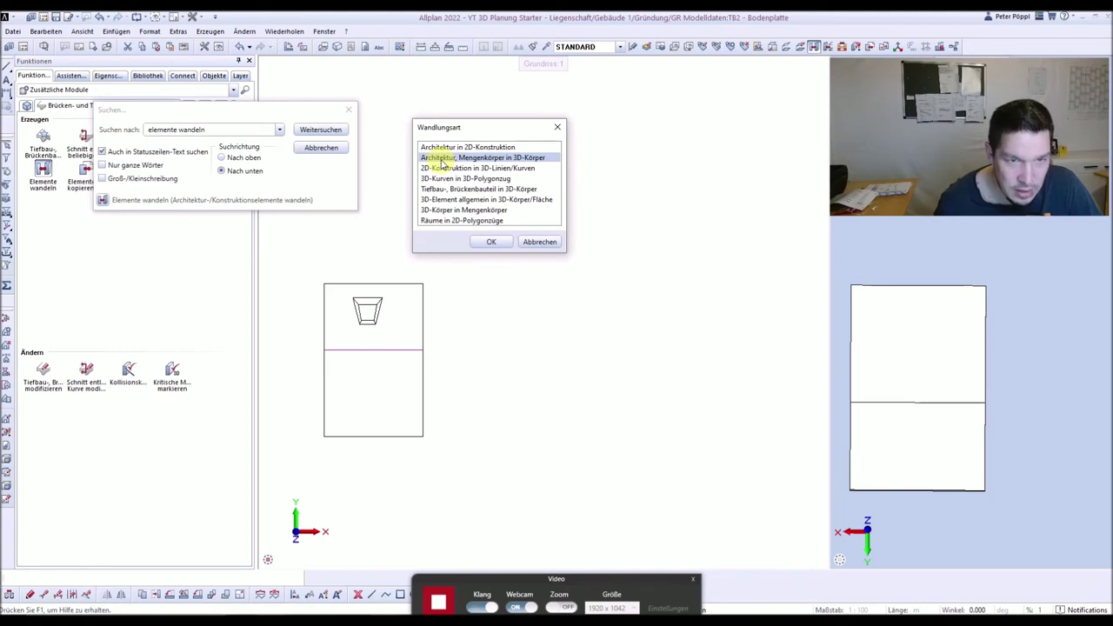
{"action": "left_click", "coordinate": [479, 252]}
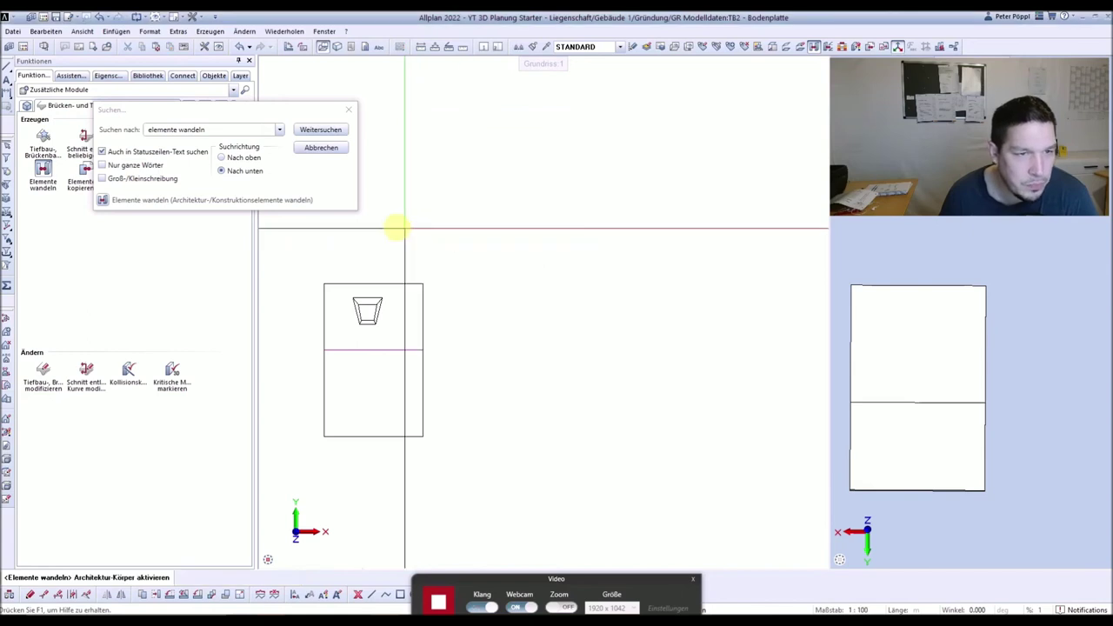
{"action": "left_click", "coordinate": [317, 148]}
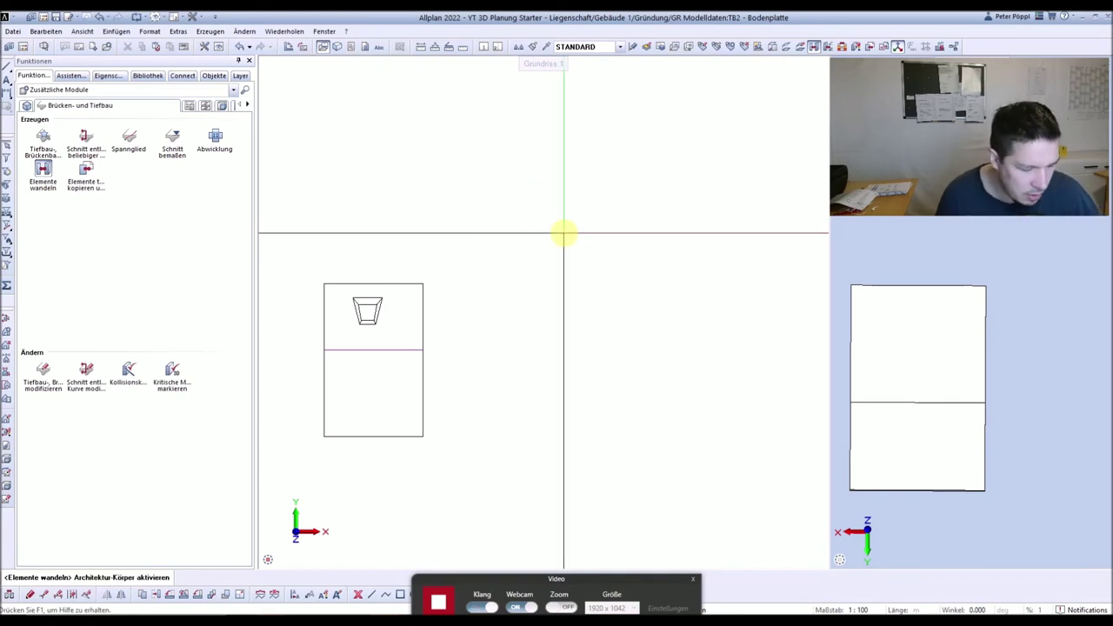
{"action": "right_click", "coordinate": [525, 162]}
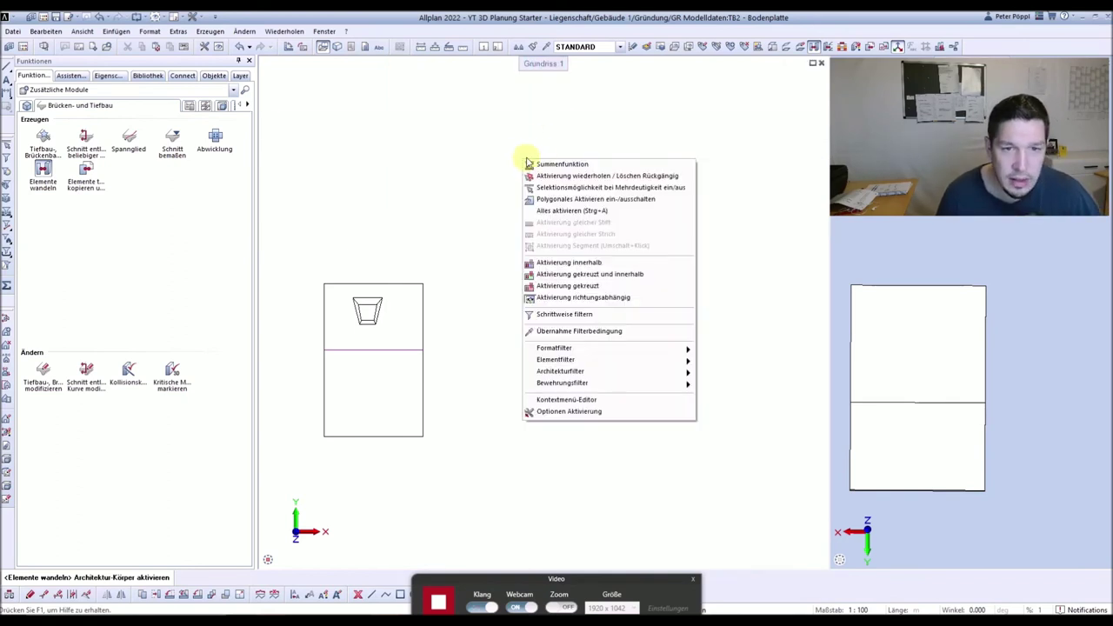
{"action": "mouse_move", "coordinate": [583, 375]}
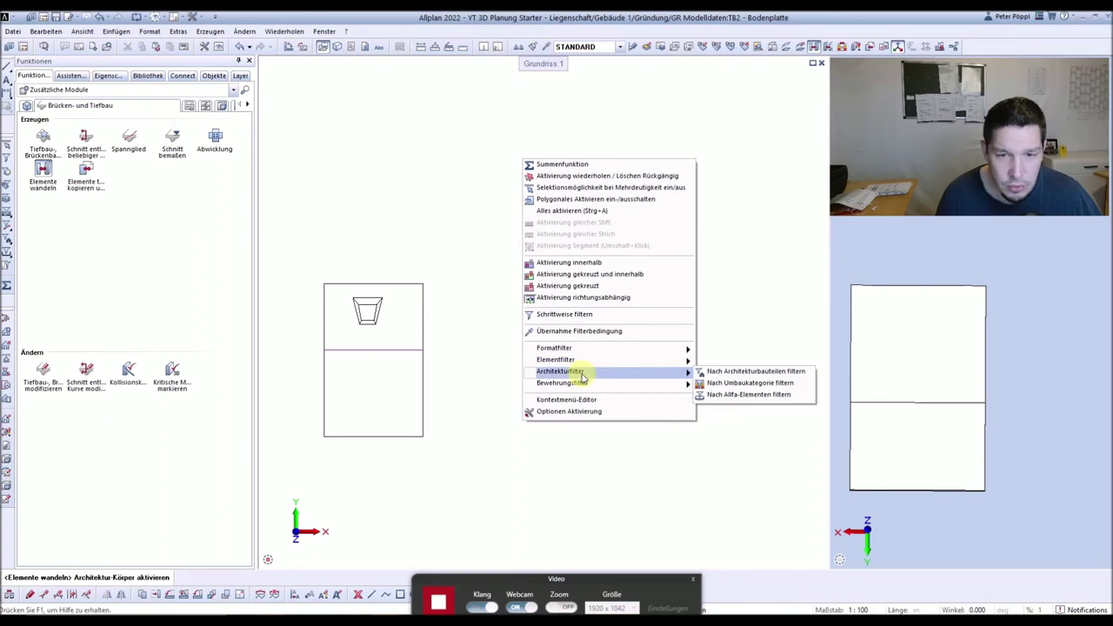
{"action": "left_click", "coordinate": [745, 372]}
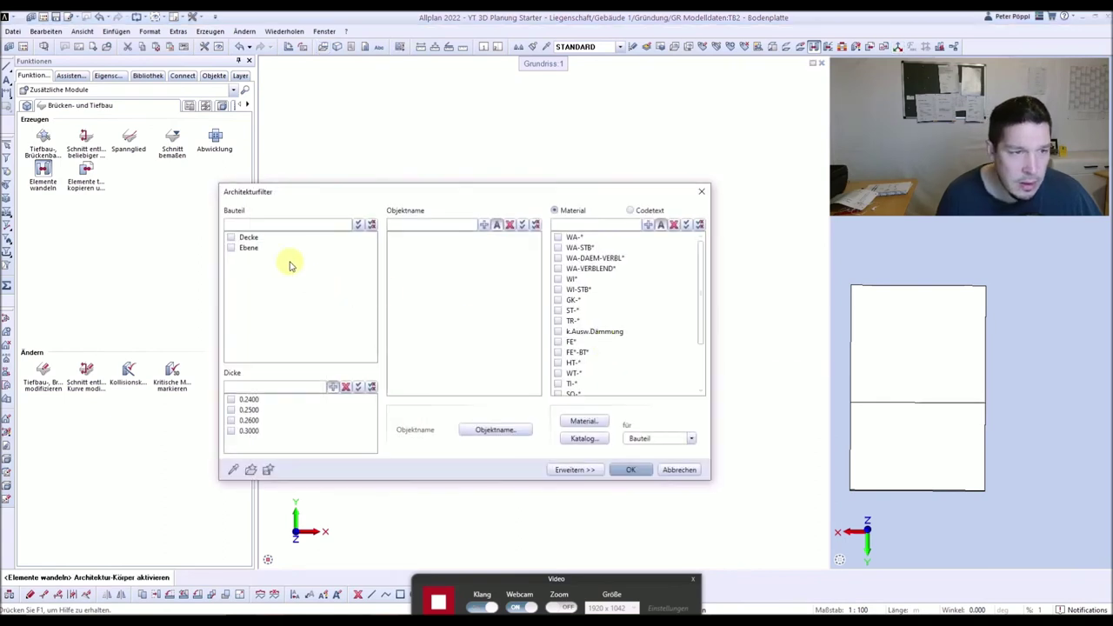
{"action": "left_click", "coordinate": [631, 469]}
{"action": "left_click_drag", "start_coordinate": [555, 426], "coordinate": [330, 219]}
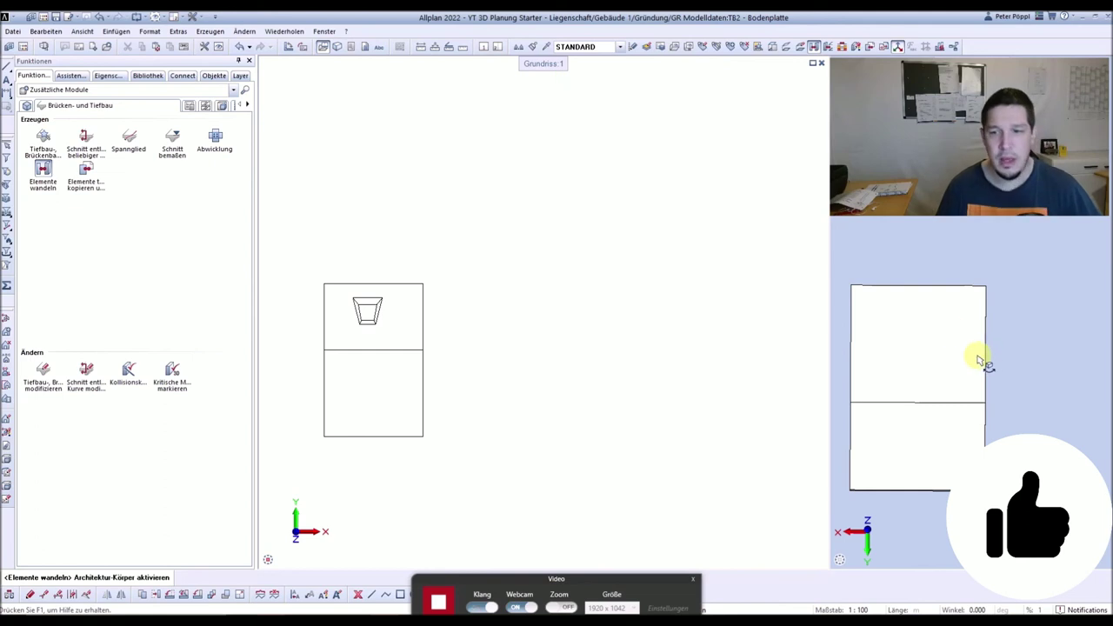
Delete the element lying over the converted slab in the plan view.
{"action": "key", "text": "Escape"}
{"action": "scroll", "coordinate": [929, 346], "scroll_direction": "down", "scroll_amount": 3}
{"action": "left_click_drag", "start_coordinate": [977, 334], "coordinate": [1040, 358]}
{"action": "middle_click_drag", "start_coordinate": [1043, 364], "coordinate": [1004, 370], "text": "shift"}
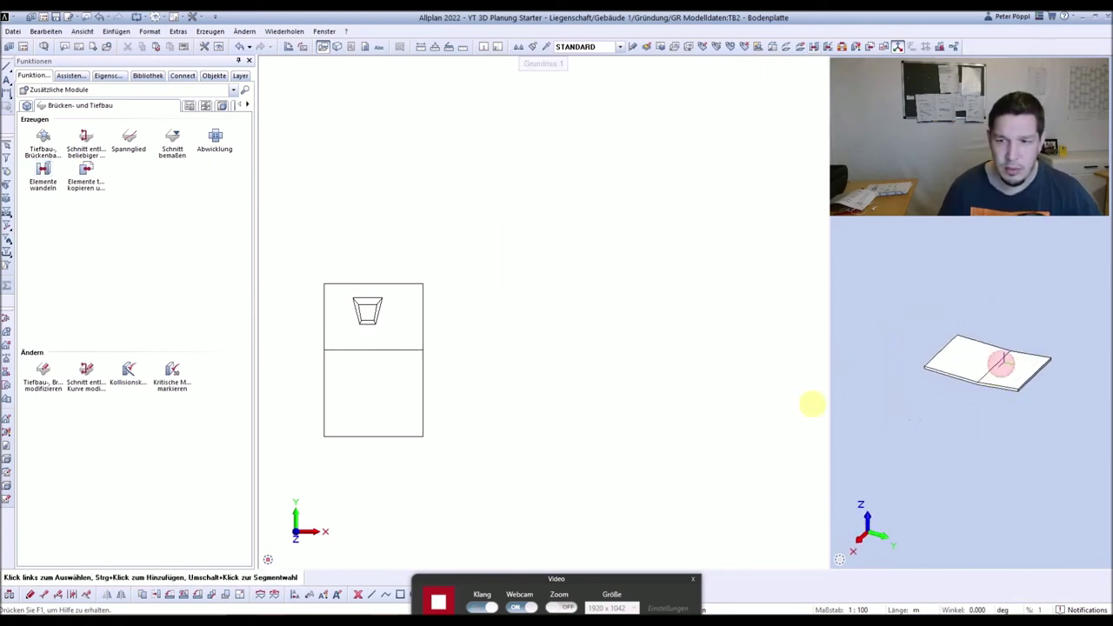
{"action": "key", "text": "Delete"}
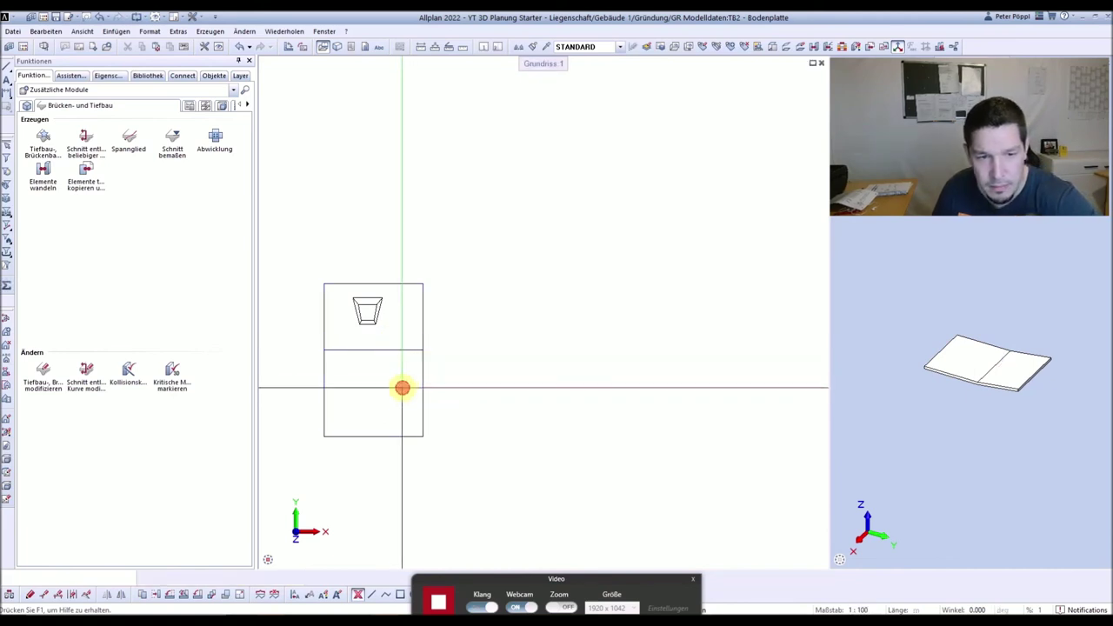
Enlarge the 3D view and examine the pit body beneath the slab from the side.
{"action": "scroll", "coordinate": [957, 393], "scroll_direction": "down", "scroll_amount": 3}
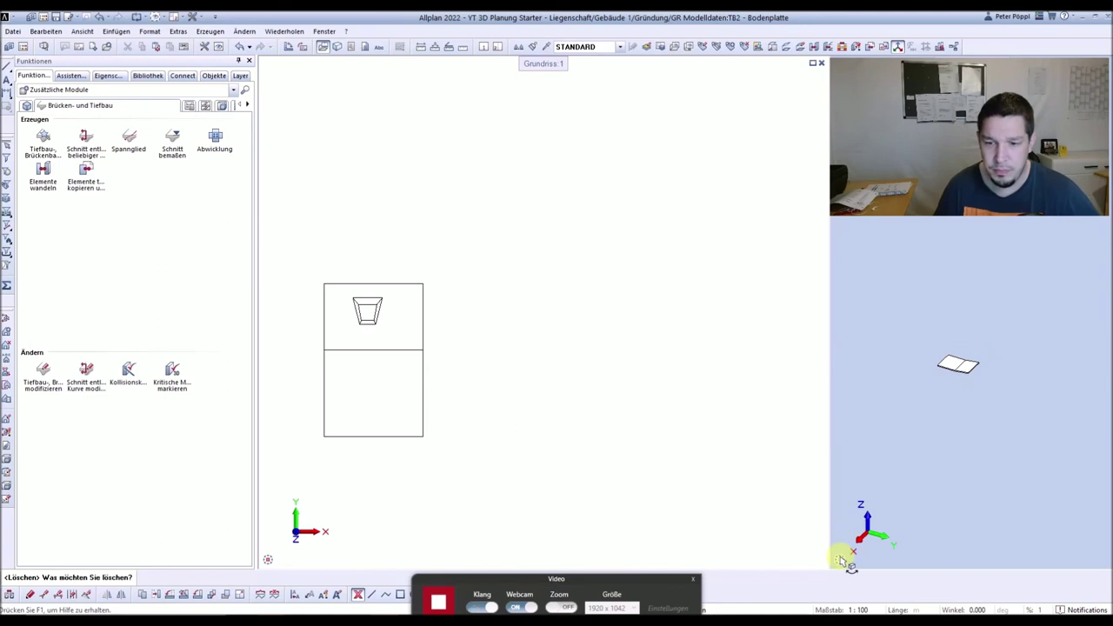
{"action": "left_click_drag", "start_coordinate": [830, 391], "coordinate": [569, 358]}
{"action": "left_click", "coordinate": [859, 369]}
{"action": "mouse_move", "coordinate": [860, 369]}
{"action": "left_mouse_down"}
{"action": "mouse_move", "coordinate": [815, 409]}
{"action": "mouse_move", "coordinate": [855, 388]}
{"action": "left_mouse_up"}
{"action": "middle_click_drag", "start_coordinate": [1029, 398], "coordinate": [936, 352], "text": "shift"}
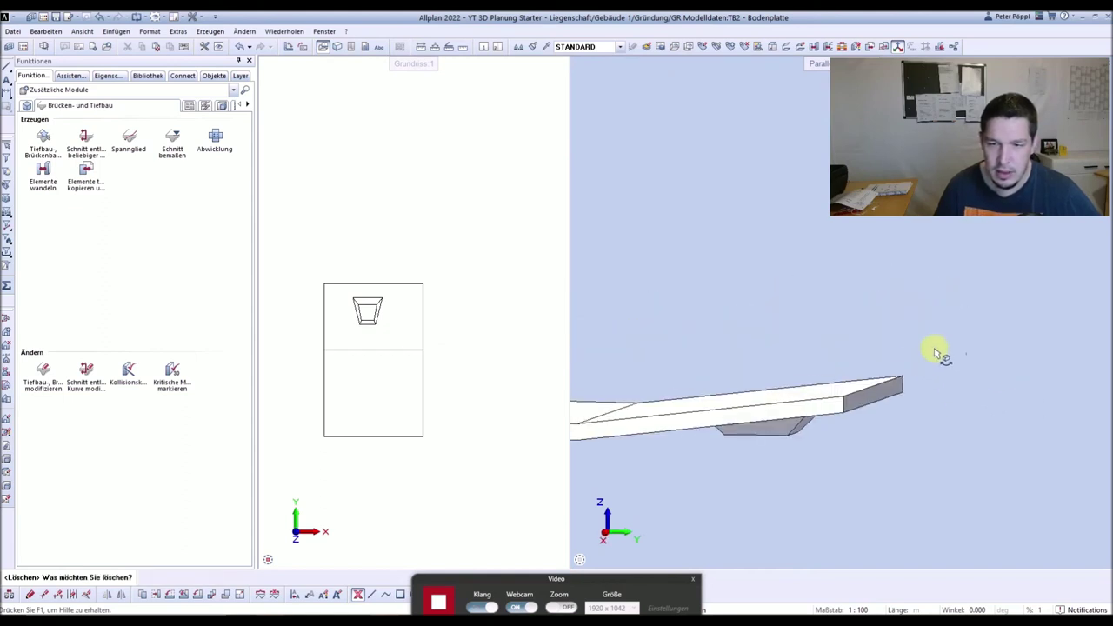
{"action": "middle_click_drag", "start_coordinate": [796, 420], "coordinate": [885, 409], "text": "shift"}
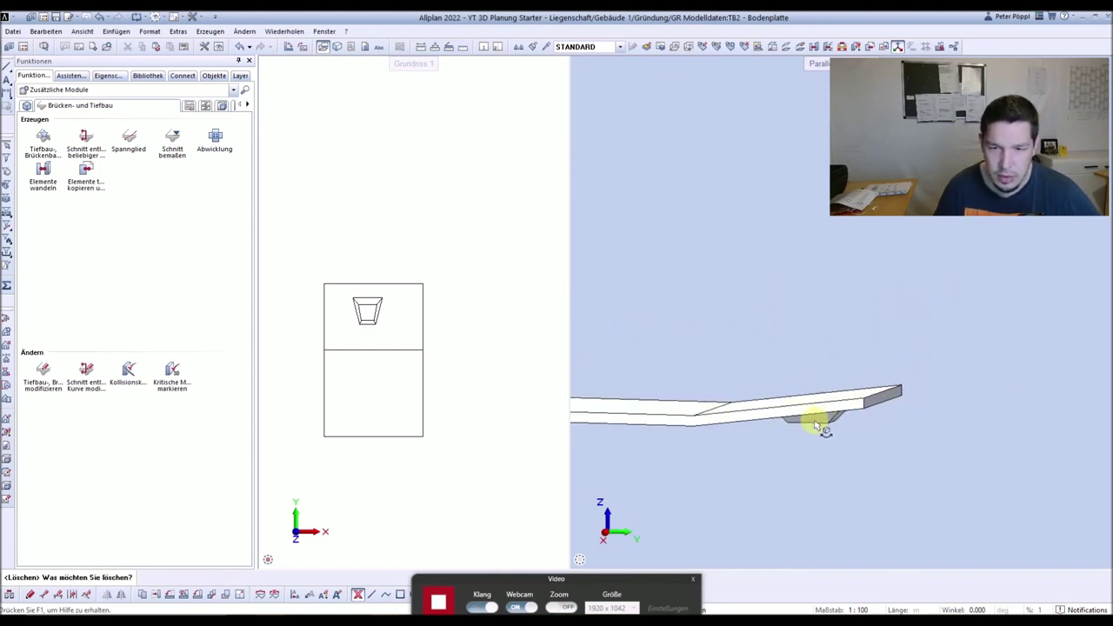
Unite the converted slab and the pit body into one 3D body with Körper vereinigen.
{"action": "left_click", "coordinate": [52, 91]}
{"action": "left_click", "coordinate": [70, 110]}
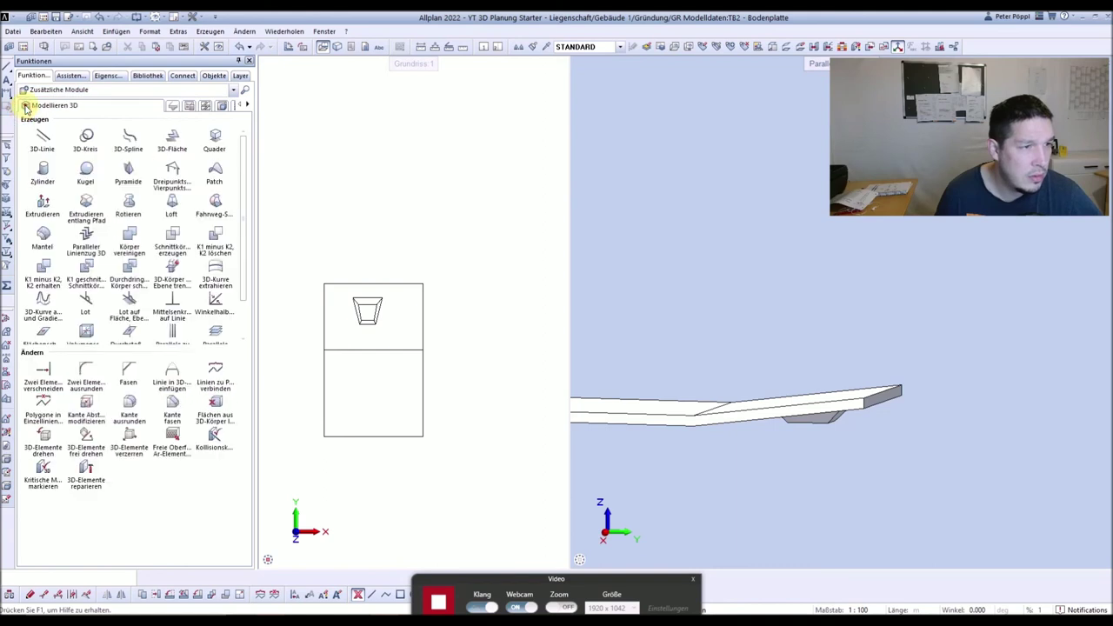
{"action": "scroll", "coordinate": [164, 287], "scroll_direction": "down", "scroll_amount": 1}
{"action": "left_click", "coordinate": [130, 202]}
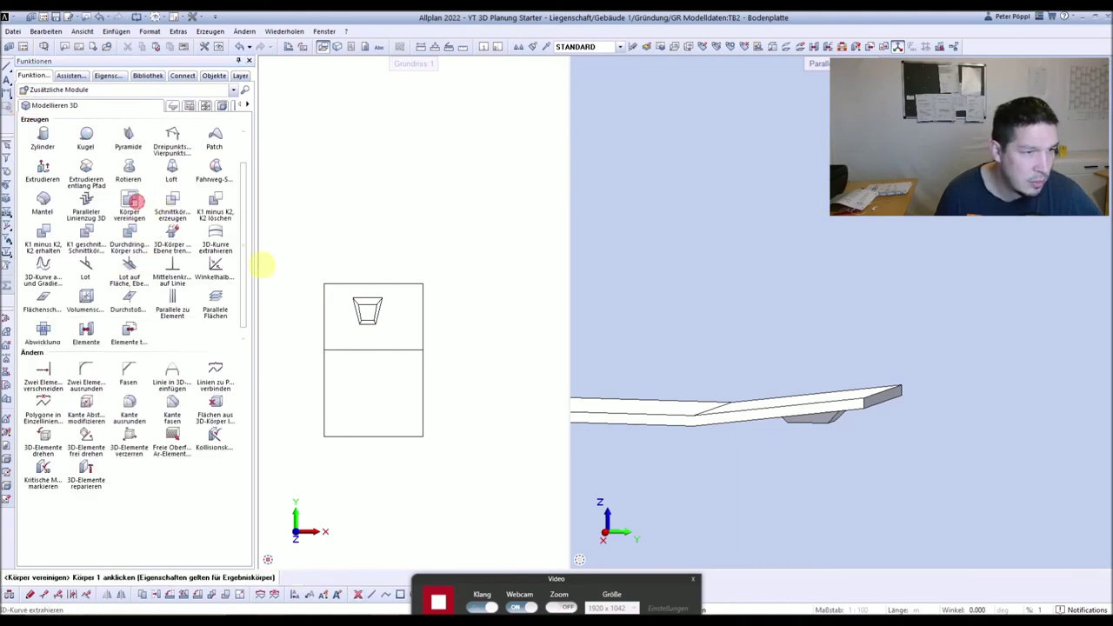
{"action": "left_click", "coordinate": [377, 309]}
{"action": "right_click", "coordinate": [498, 224]}
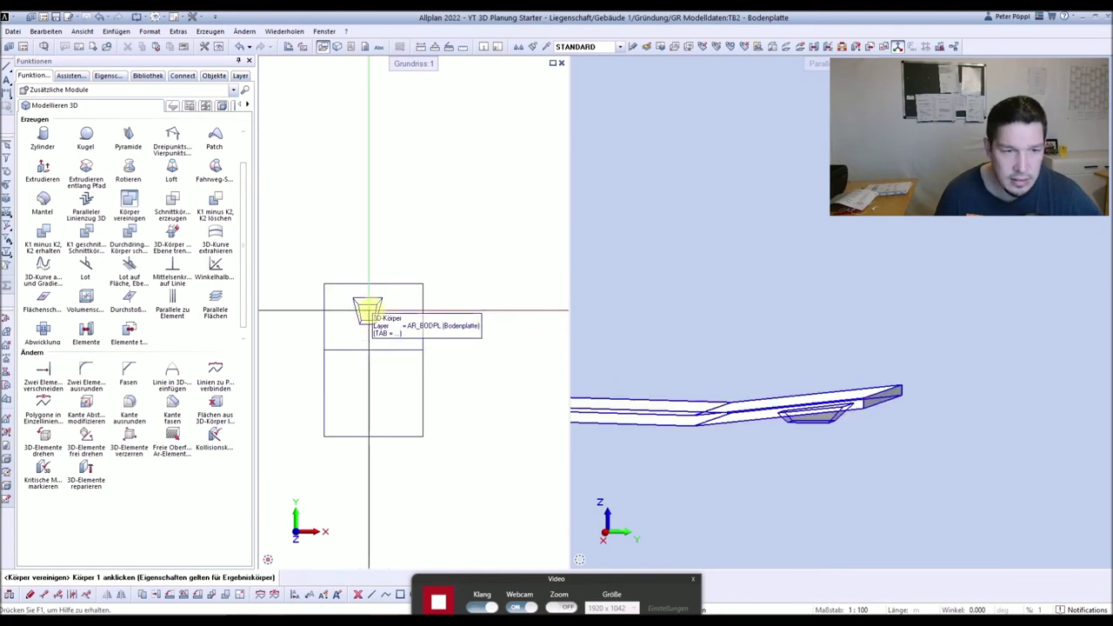
{"action": "key", "text": "Escape"}
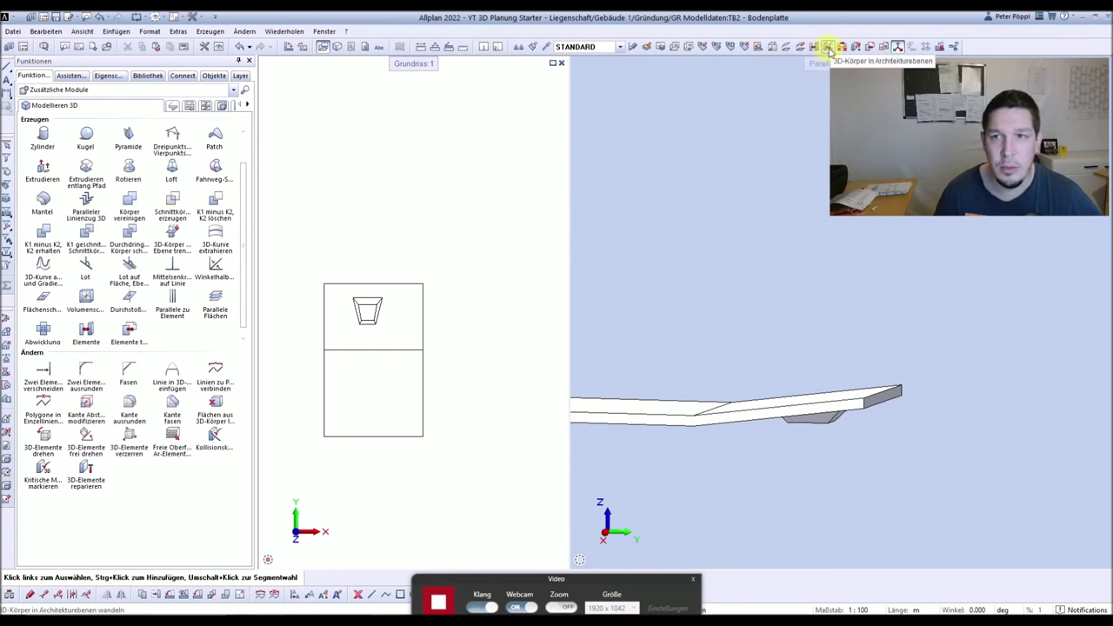
Search the functions for "3d-körper in" and convert the united slab and pit body with 3D-Körper in Architekturebenen.
{"action": "left_click", "coordinate": [246, 92]}
{"action": "left_click_drag", "start_coordinate": [242, 132], "coordinate": [63, 142]}
{"action": "type", "text": "3d-körper in"}
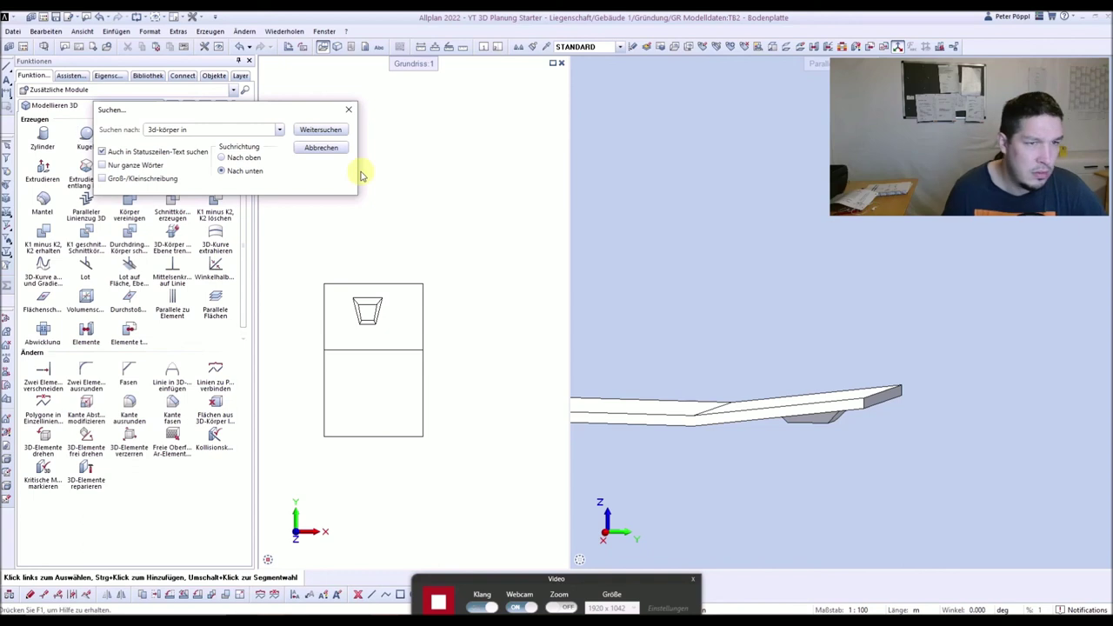
{"action": "left_click", "coordinate": [339, 131]}
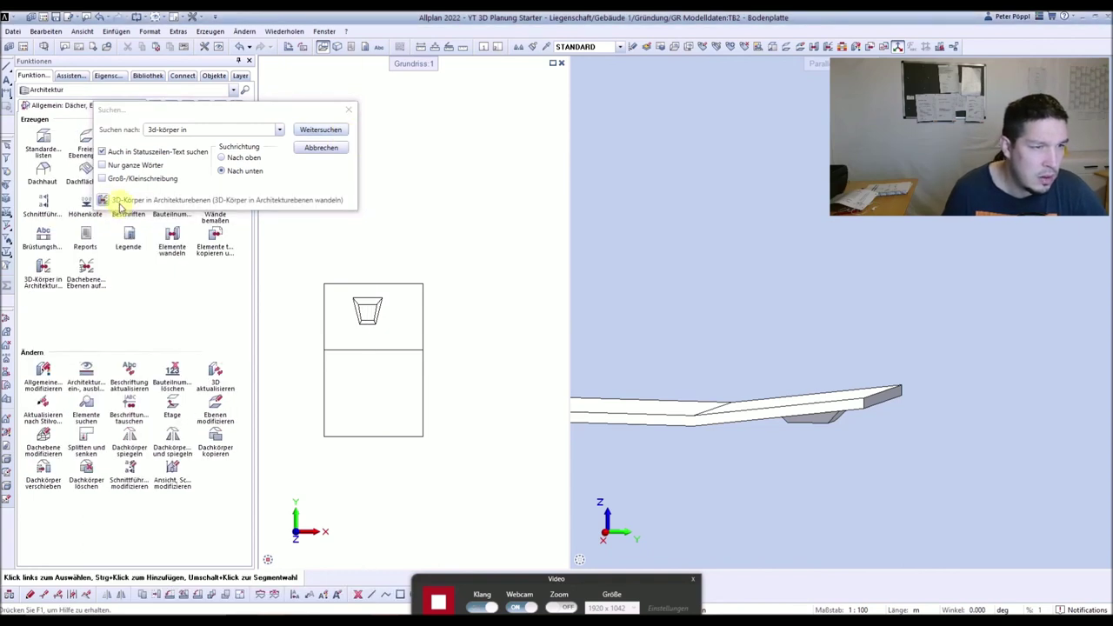
{"action": "left_click", "coordinate": [104, 200]}
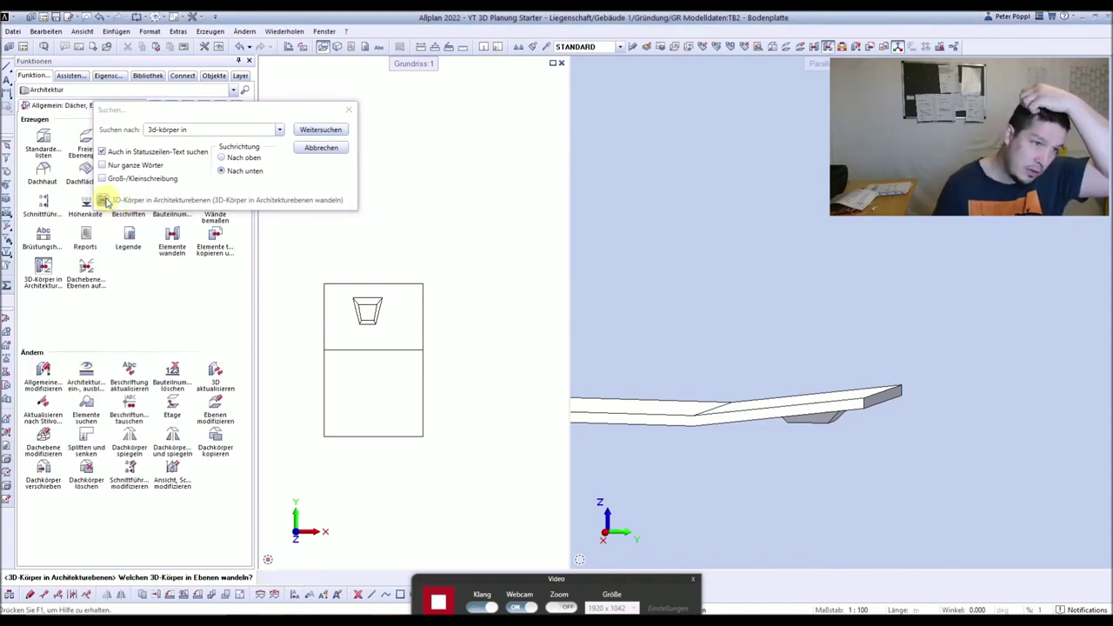
{"action": "left_click", "coordinate": [414, 343]}
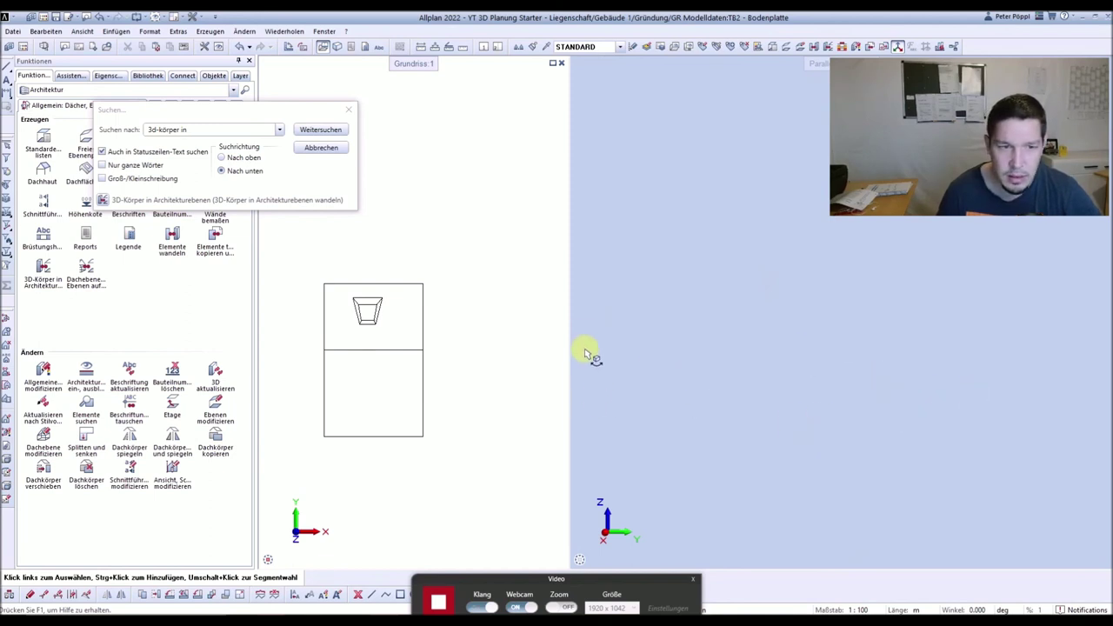
{"action": "left_click", "coordinate": [349, 111]}
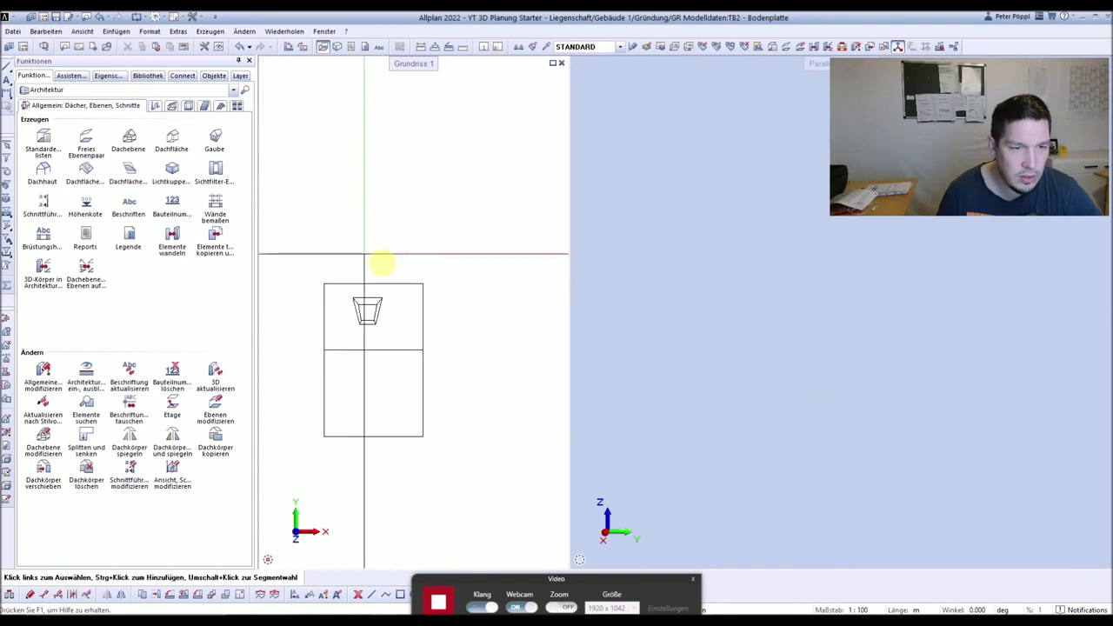
{"action": "scroll", "coordinate": [344, 228], "scroll_direction": "down", "scroll_amount": 3}
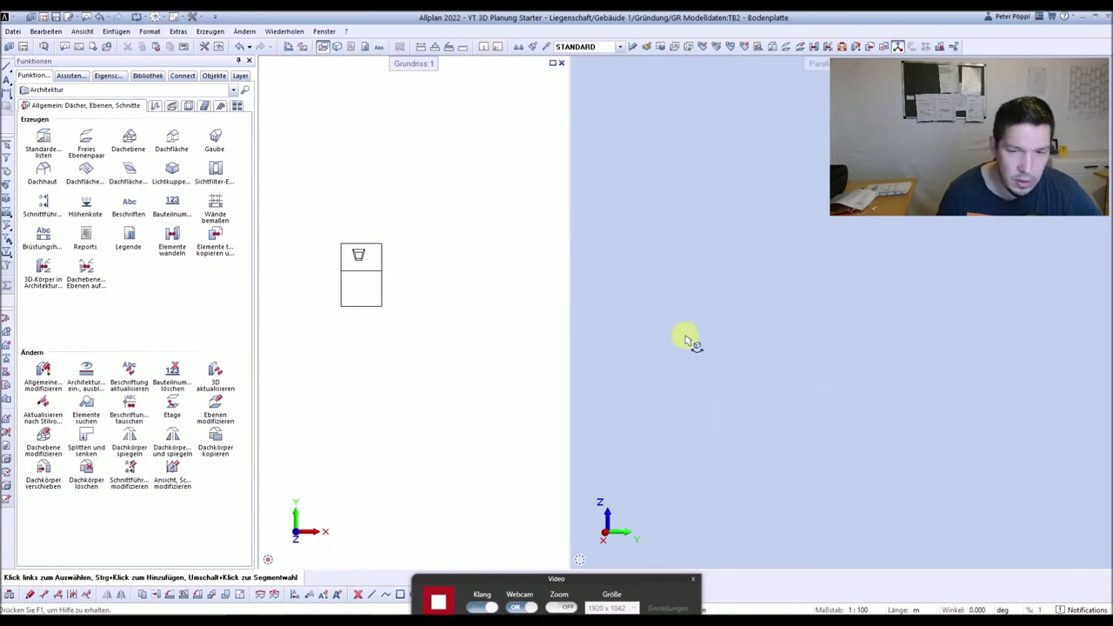
{"action": "scroll", "coordinate": [462, 206], "scroll_direction": "down", "scroll_amount": 3}
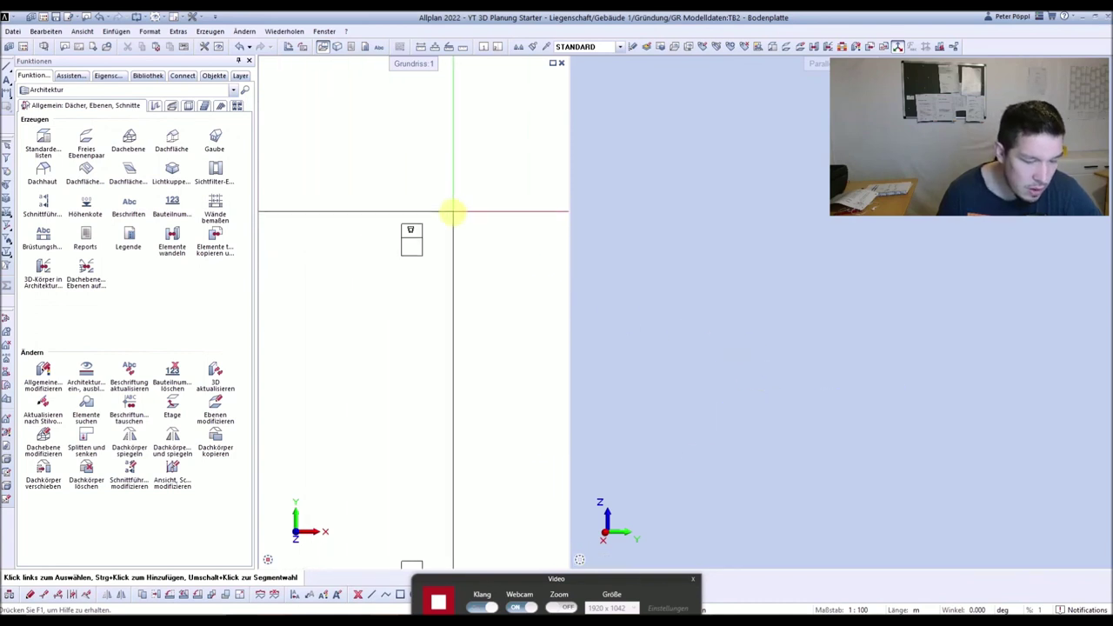
{"action": "key", "text": "v"}
{"action": "left_click_drag", "start_coordinate": [359, 191], "coordinate": [453, 309]}
{"action": "left_click", "coordinate": [462, 239]}
{"action": "key", "text": "Escape"}
Delete the old planes with the middle fold line from the base slab without a pit in plan.
{"action": "scroll", "coordinate": [456, 197], "scroll_direction": "down", "scroll_amount": 6}
{"action": "scroll", "coordinate": [430, 353], "scroll_direction": "up", "scroll_amount": 10}
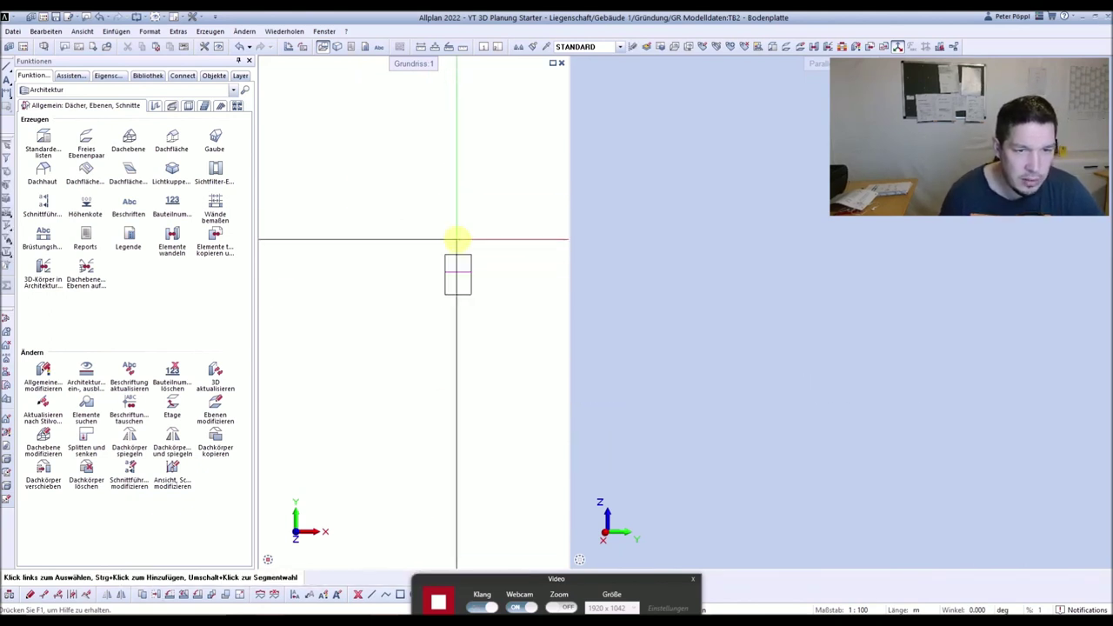
{"action": "scroll", "coordinate": [455, 290], "scroll_direction": "up", "scroll_amount": 2}
{"action": "key", "text": "Delete"}
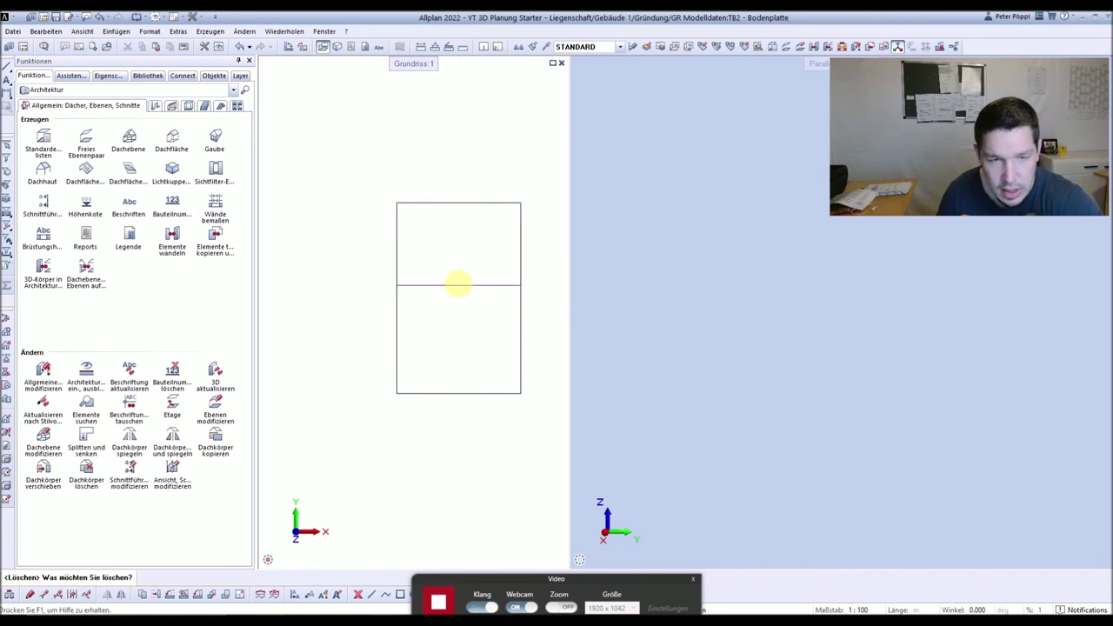
{"action": "left_click", "coordinate": [458, 306]}
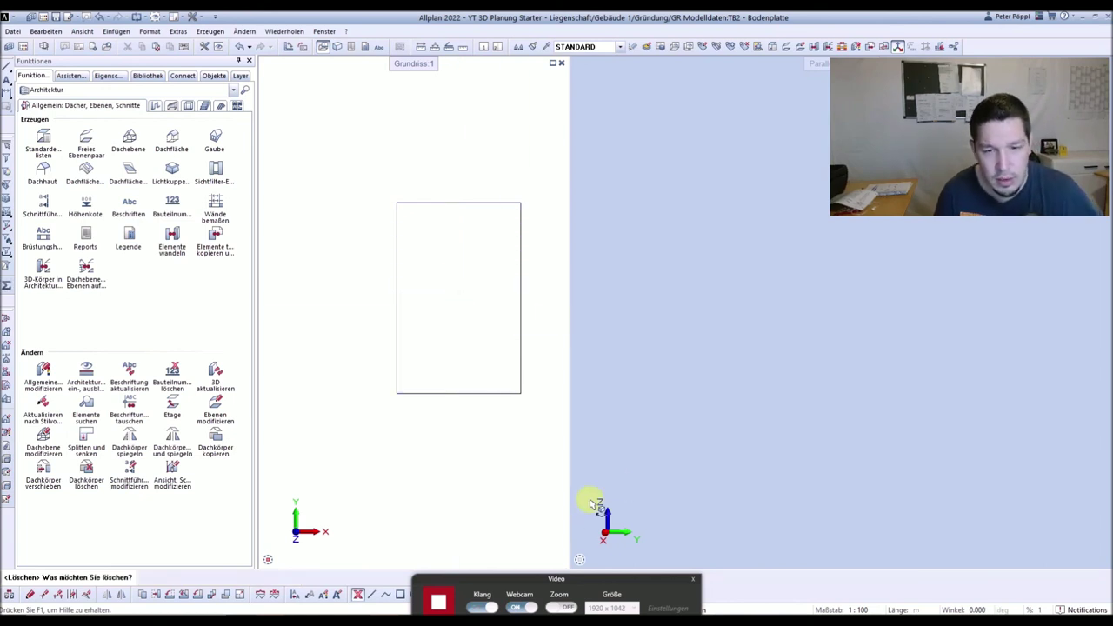
{"action": "left_click", "coordinate": [583, 562]}
{"action": "scroll", "coordinate": [704, 413], "scroll_direction": "down", "scroll_amount": 2}
{"action": "scroll", "coordinate": [791, 388], "scroll_direction": "up", "scroll_amount": 2}
{"action": "middle_click_drag", "start_coordinate": [641, 374], "coordinate": [953, 382], "text": "shift"}
{"action": "scroll", "coordinate": [520, 411], "scroll_direction": "down", "scroll_amount": 5}
{"action": "scroll", "coordinate": [514, 304], "scroll_direction": "up", "scroll_amount": 2}
{"action": "key", "text": "Escape"}
Move the converted planes with the pit onto the base slab in plan by -100 in Y.
{"action": "key", "text": "v"}
{"action": "left_click_drag", "start_coordinate": [536, 294], "coordinate": [447, 214]}
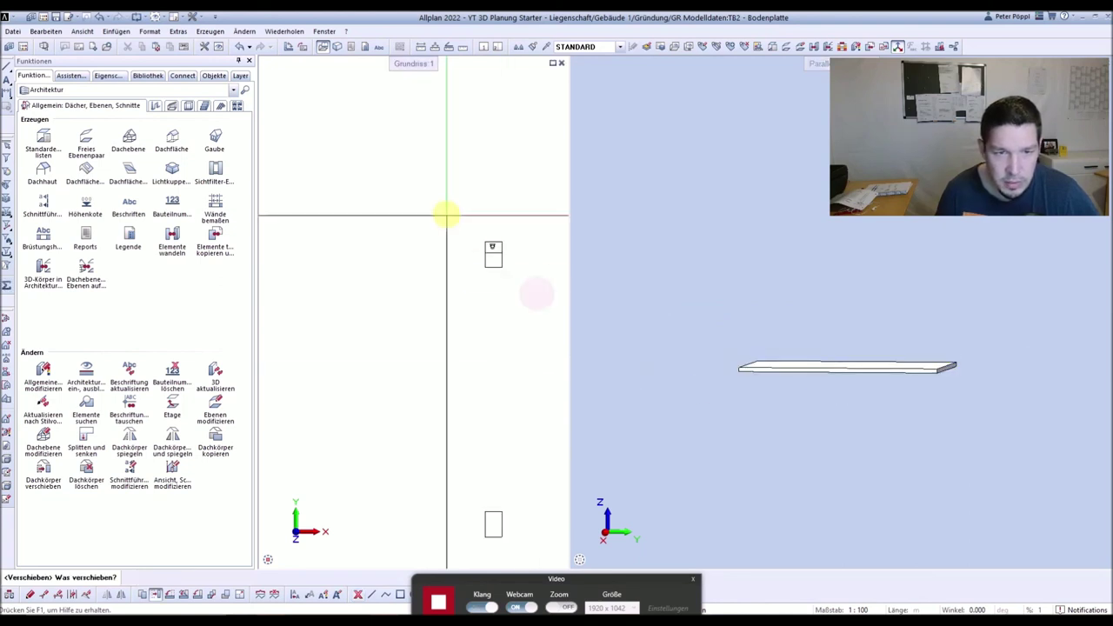
{"action": "left_click_drag", "start_coordinate": [513, 286], "coordinate": [461, 220]}
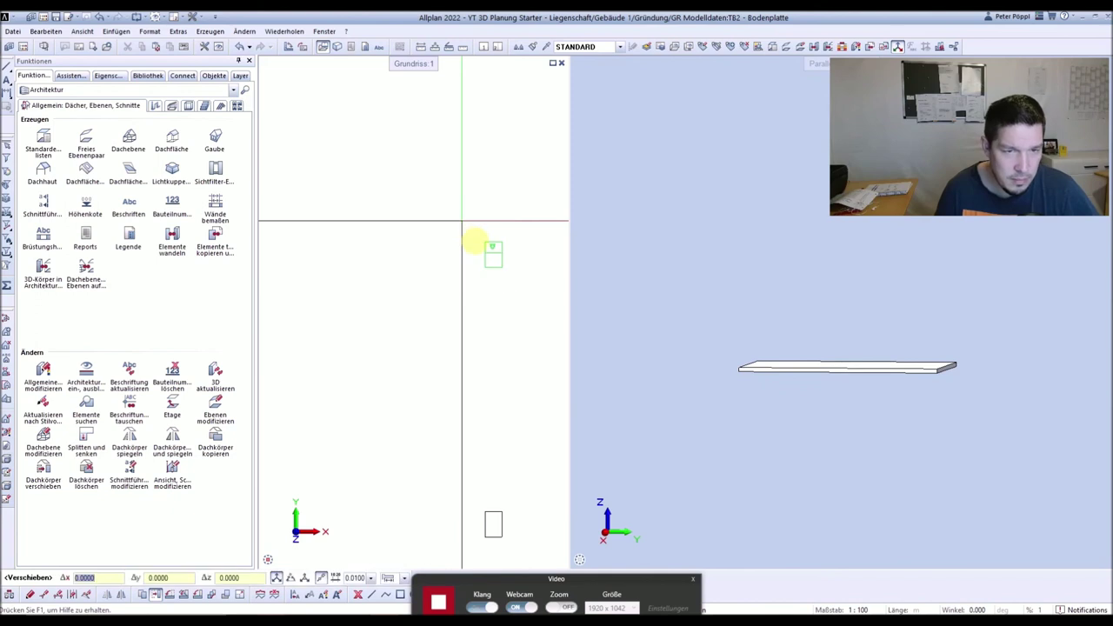
{"action": "left_click", "coordinate": [475, 241]}
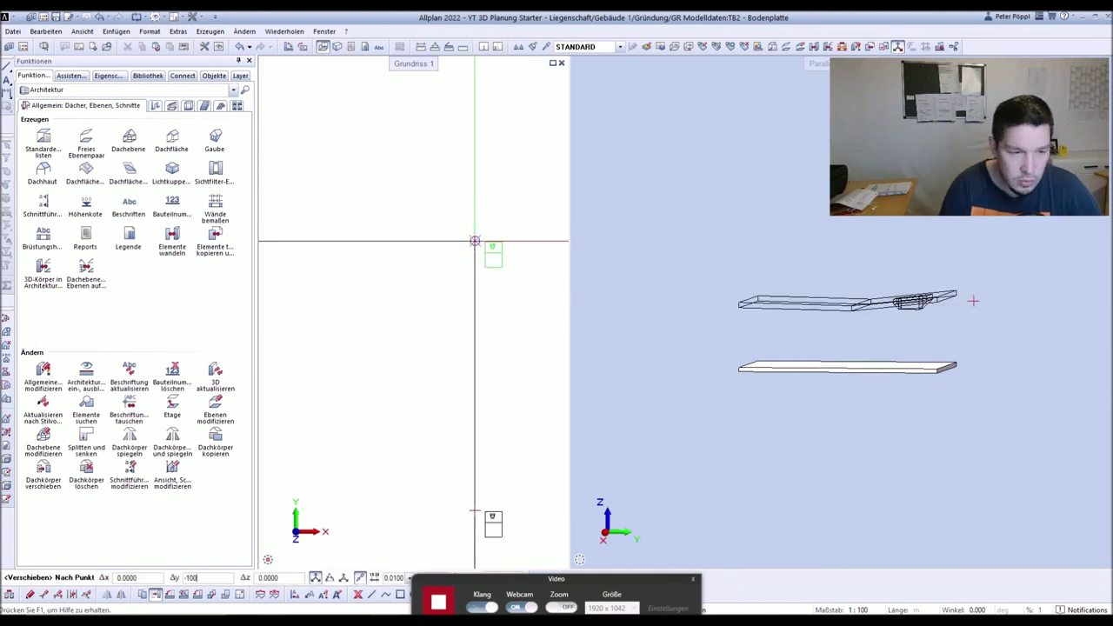
{"action": "key", "text": "Return"}
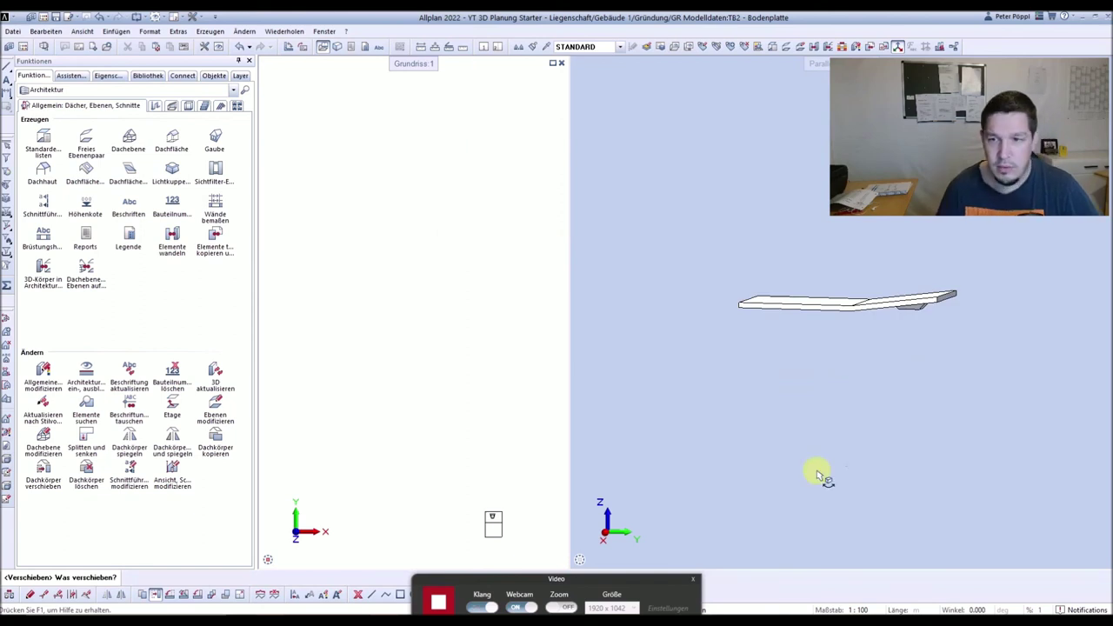
Examine the sloped slab and the pit beneath it up close in the 3D view.
{"action": "left_click_drag", "start_coordinate": [827, 307], "coordinate": [1027, 307]}
{"action": "scroll", "coordinate": [1004, 310], "scroll_direction": "up", "scroll_amount": 4}
{"action": "middle_click_drag", "start_coordinate": [937, 300], "coordinate": [912, 321], "text": "shift"}
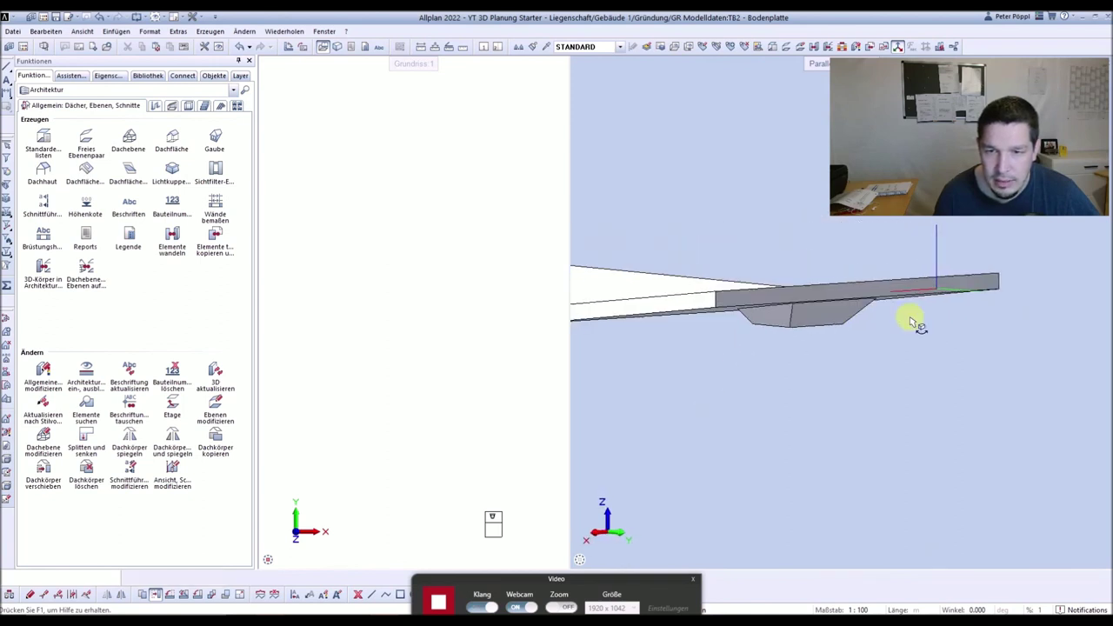